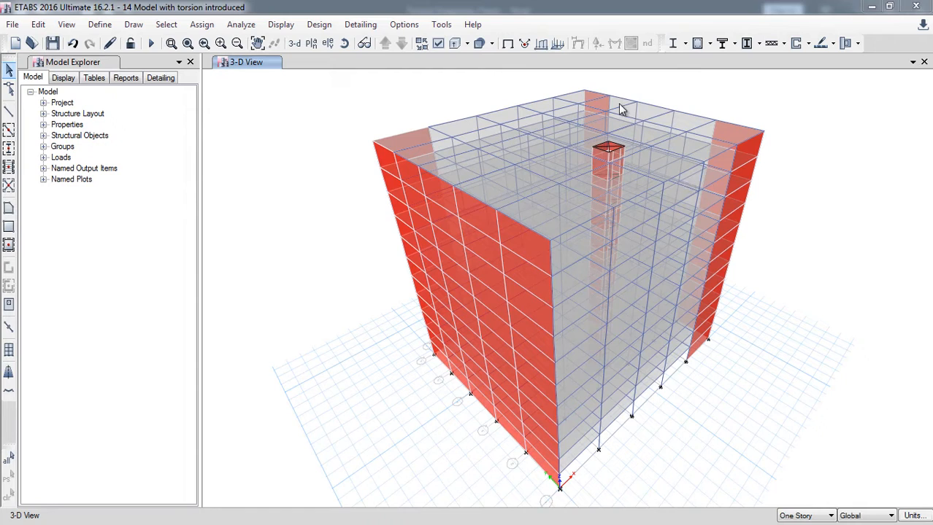
Step: Orbit the 3-D model to inspect the wall layout from above and open the Story11 plan view
click(345, 44)
drag(783, 189, 812, 284)
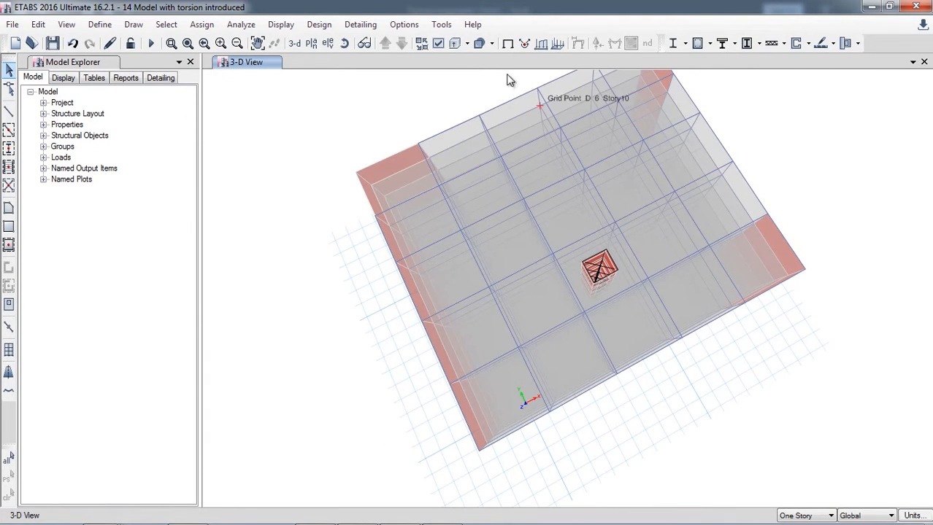
click(311, 43)
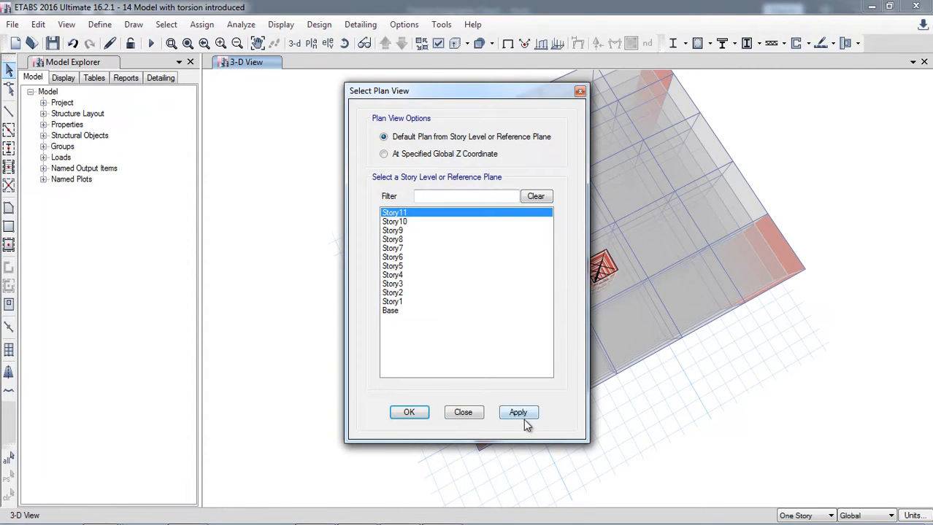
click(410, 413)
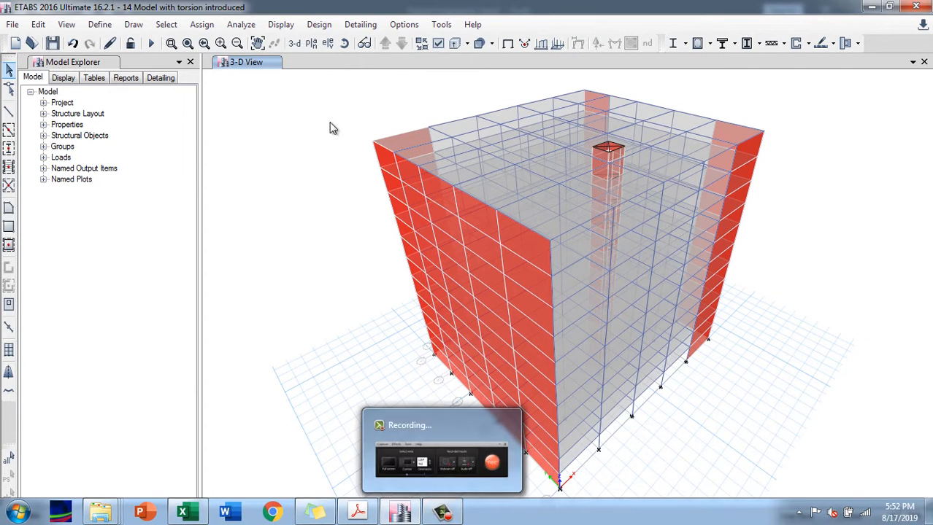
Step: Run the analysis and display the Diaphragm Max/Avg Drifts results table in an enlarged pane
click(151, 44)
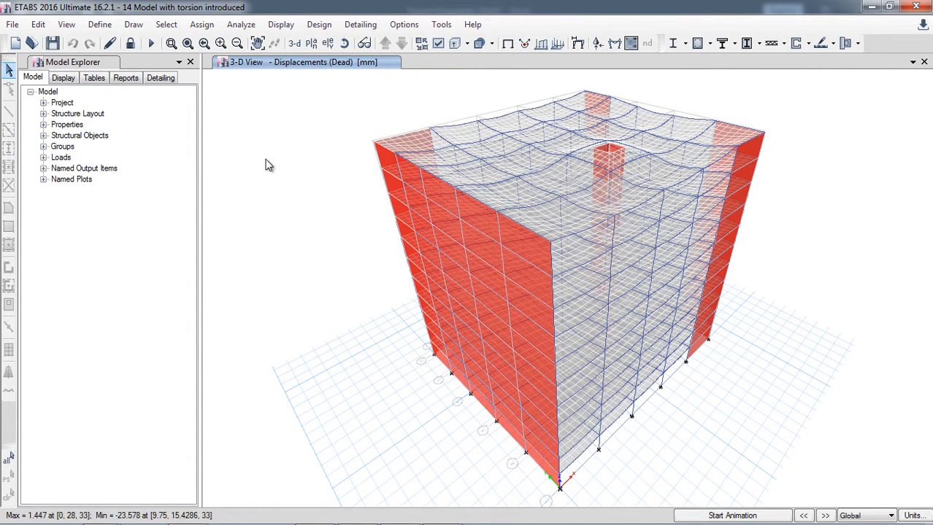
click(94, 78)
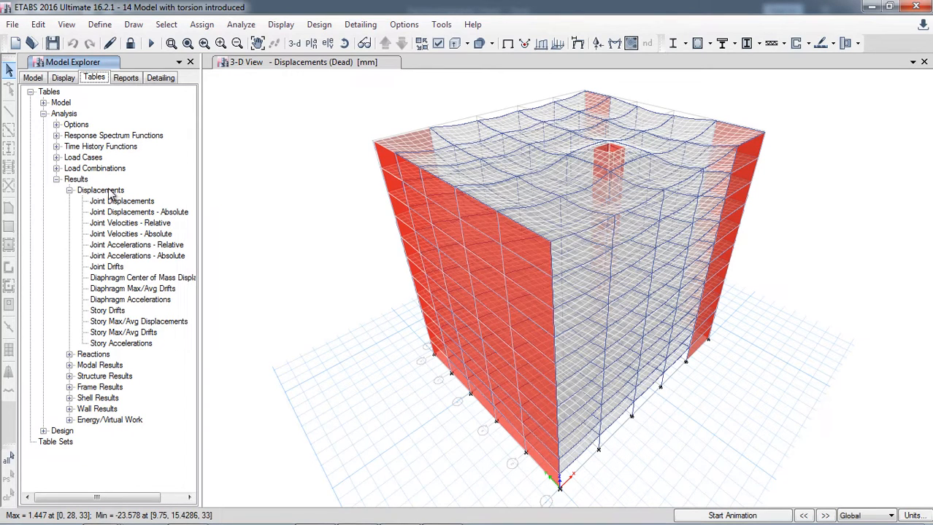
double_click(140, 291)
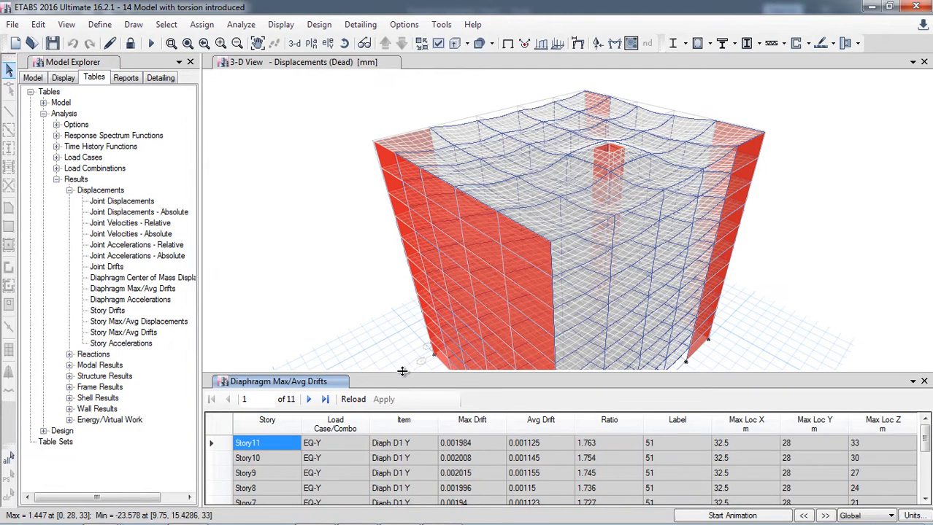
drag(401, 371, 429, 204)
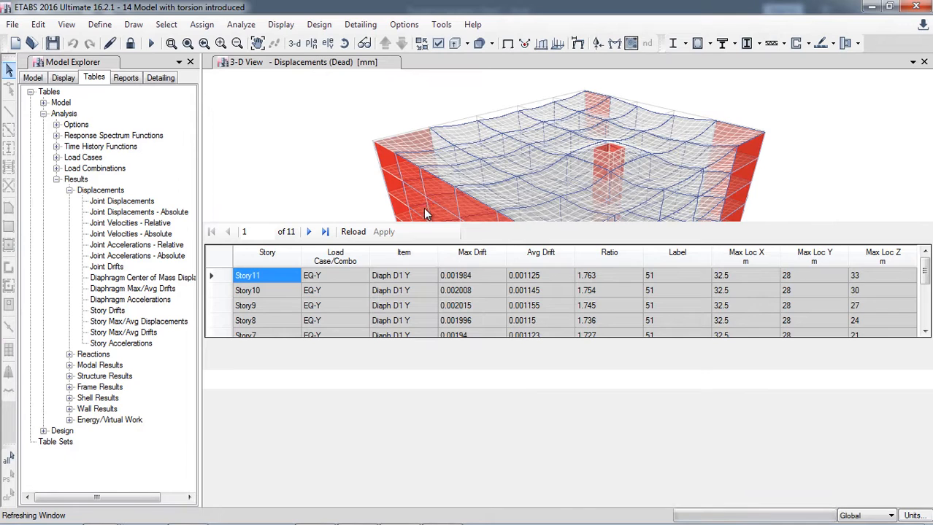
Step: Filter the drift table to load case EQ+x and item Diaph D1 X
click(341, 262)
click(403, 294)
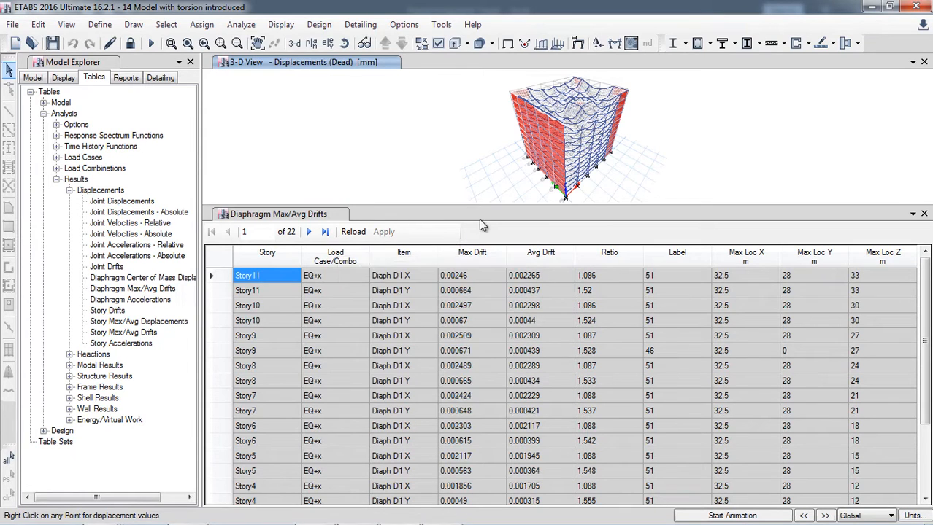
click(406, 264)
click(477, 271)
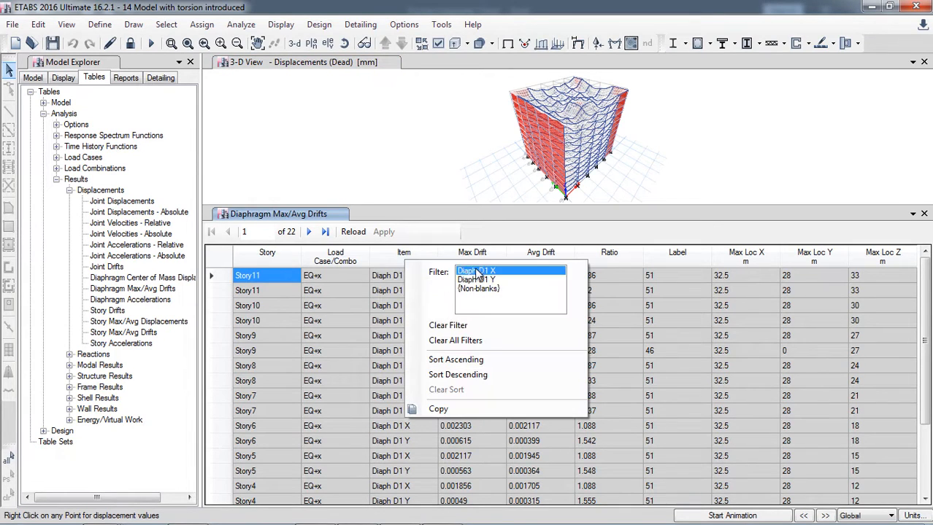
click(510, 233)
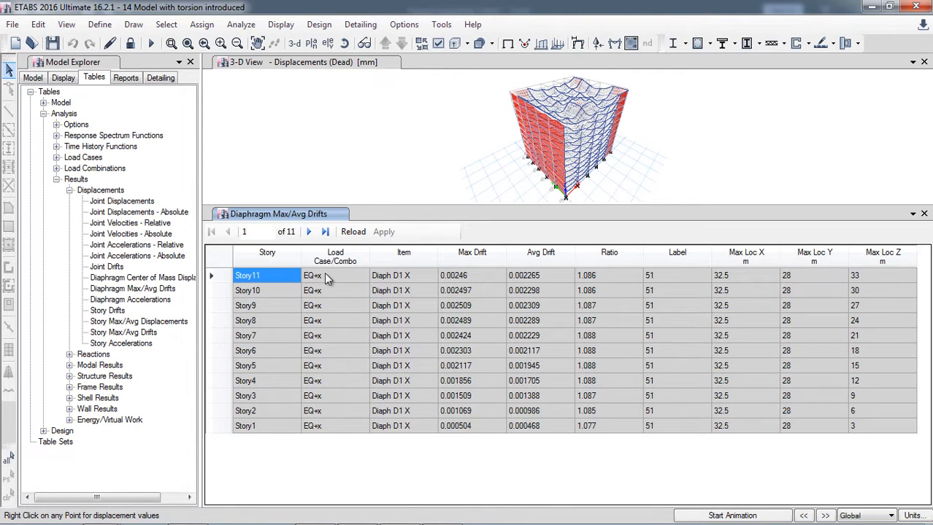
Step: Copy the Max Drift, Avg Drift and Ratio values of Story11 to Story1 for load case EQ+x
drag(451, 279, 600, 431)
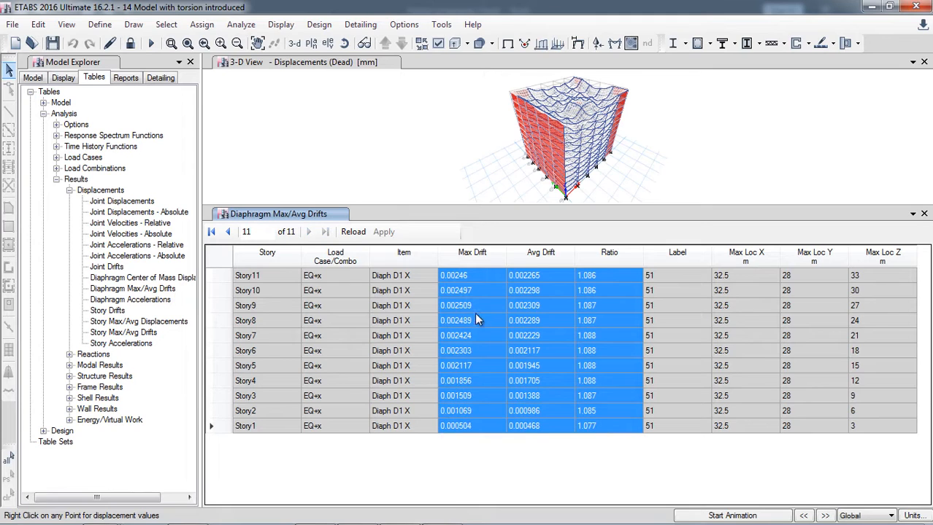
right_click(611, 276)
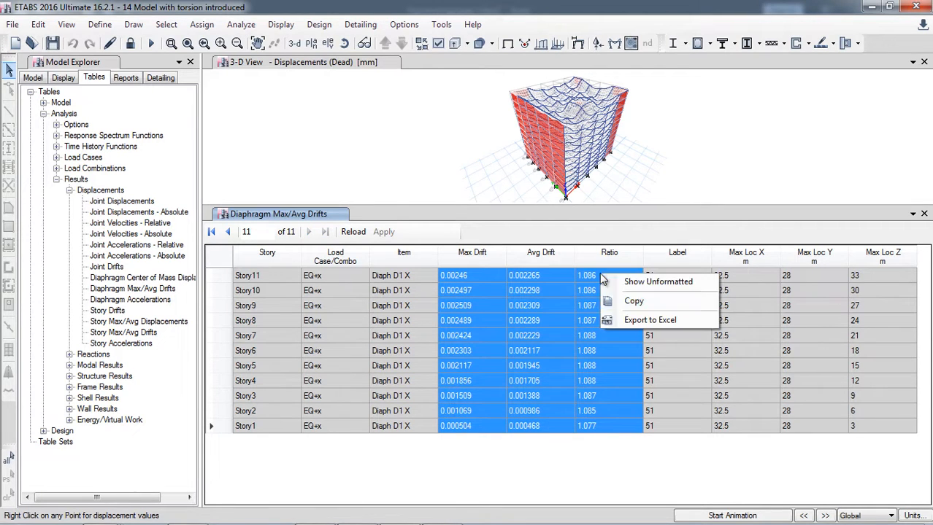
click(620, 303)
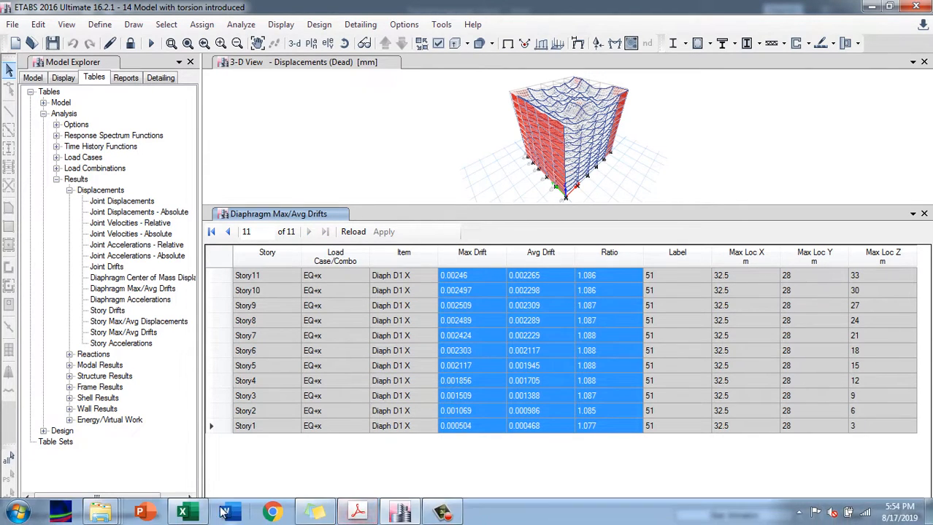
Step: Switch to the Torsion Irregularity Check workbook in Excel and replace the EX+X 1 Direction drifts and ratios from E4 with the copied values
click(182, 513)
scroll(197, 413, up, 9)
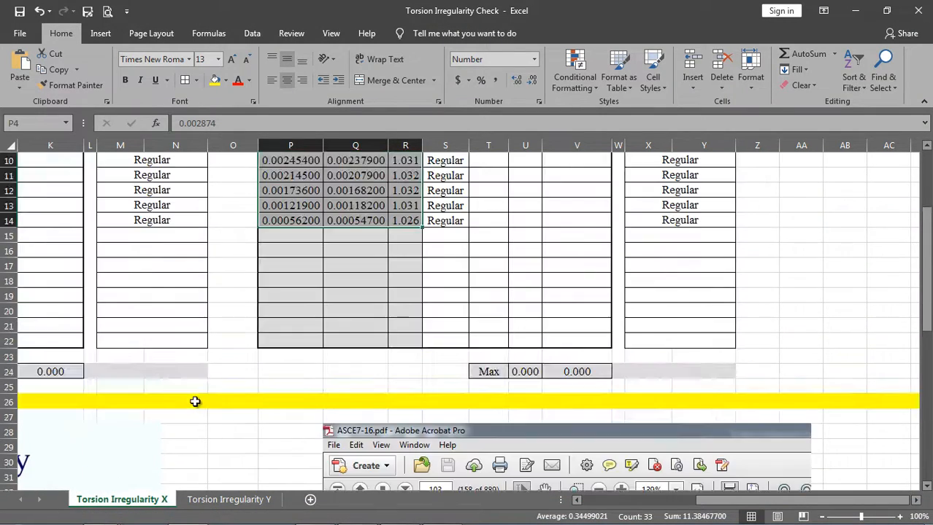
click(624, 501)
click(174, 252)
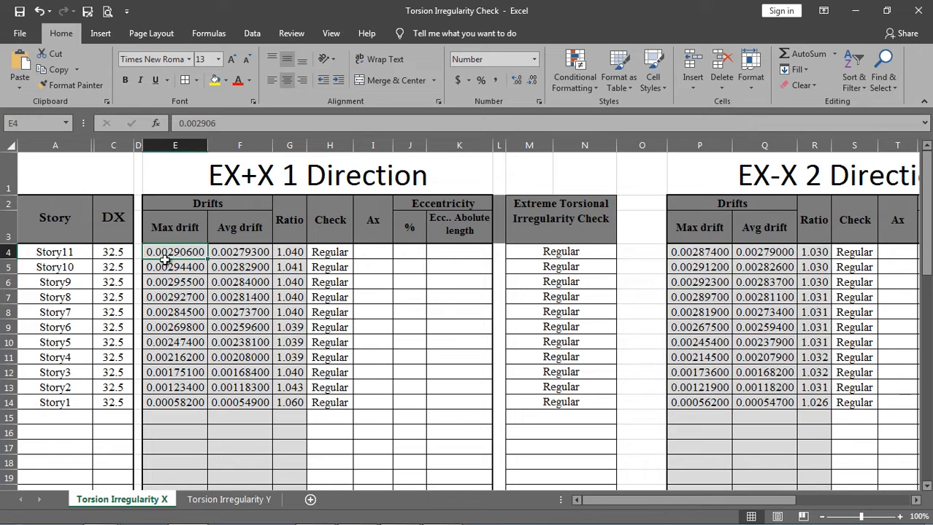
drag(167, 254, 285, 402)
key(Delete)
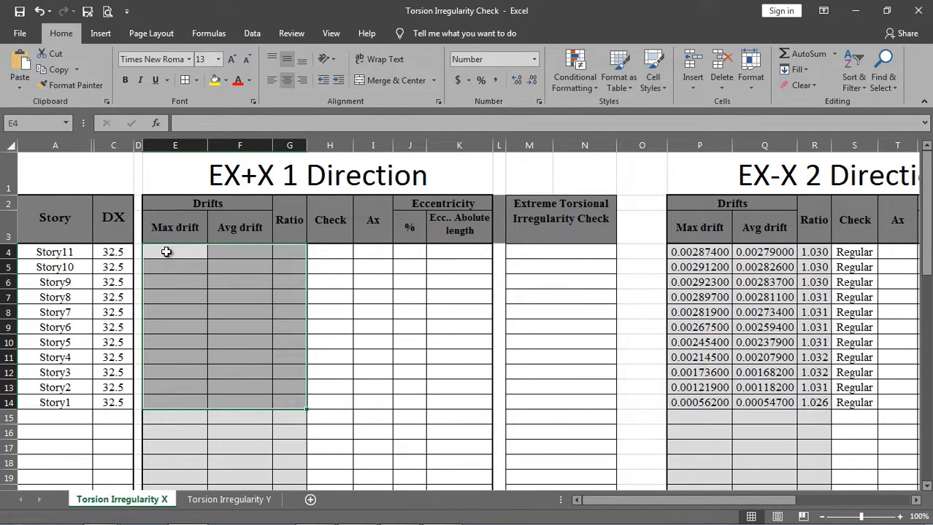
right_click(167, 251)
click(213, 288)
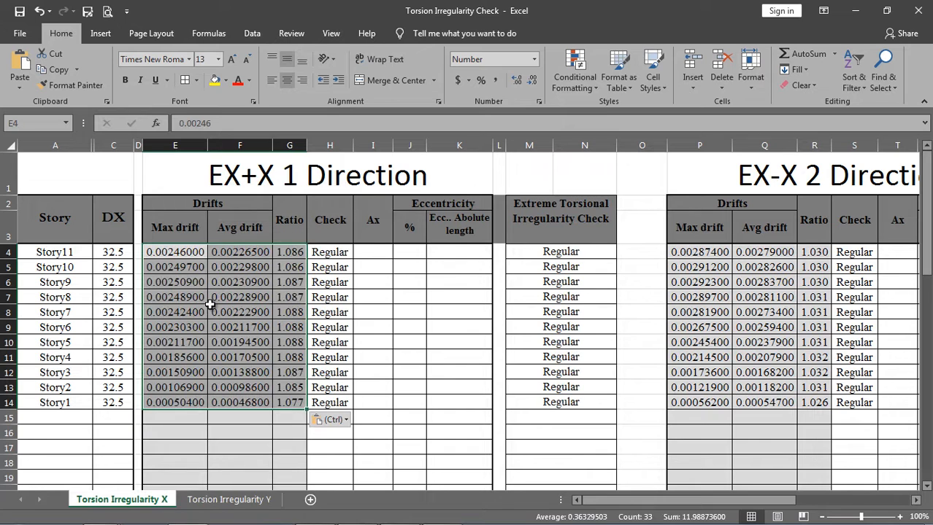
click(204, 444)
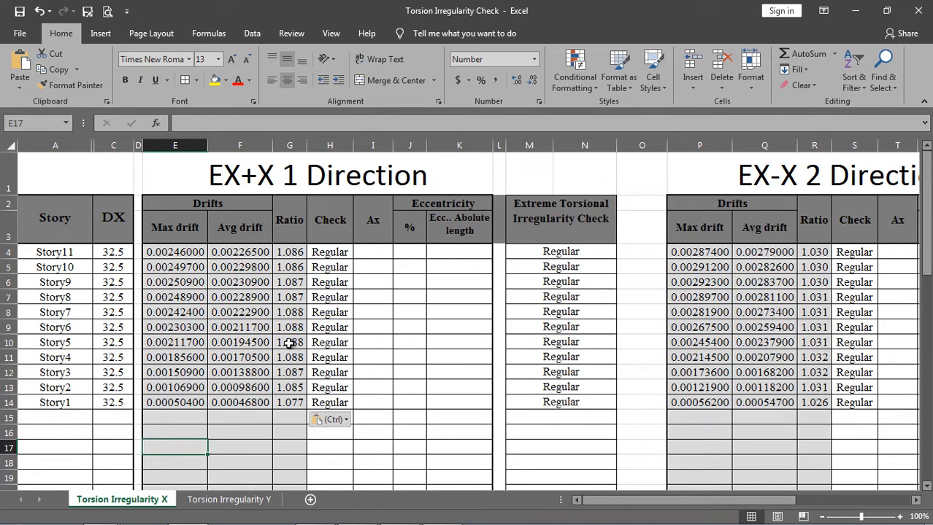
Step: Switch back to ETABS and filter the drift table to load case EQ-x, keeping item Diaph D1 X
mouse_move(449, 501)
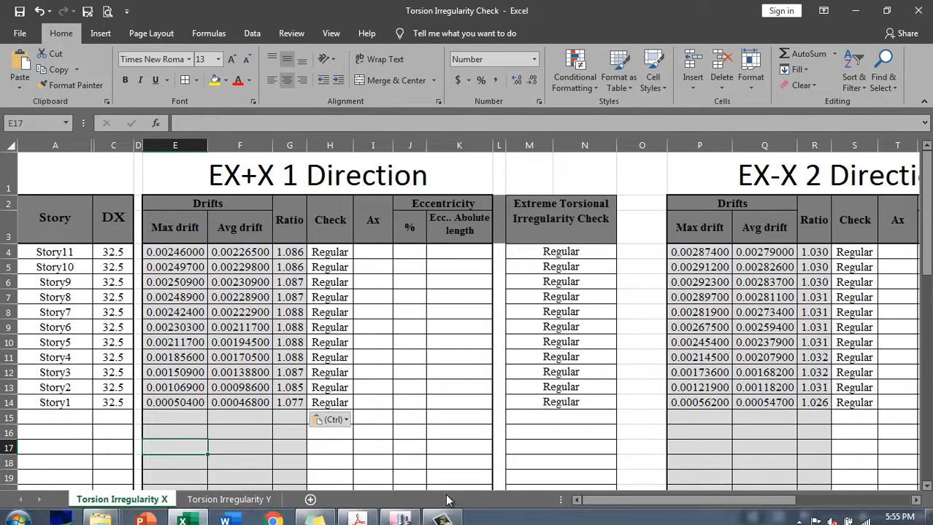
mouse_move(400, 518)
click(435, 408)
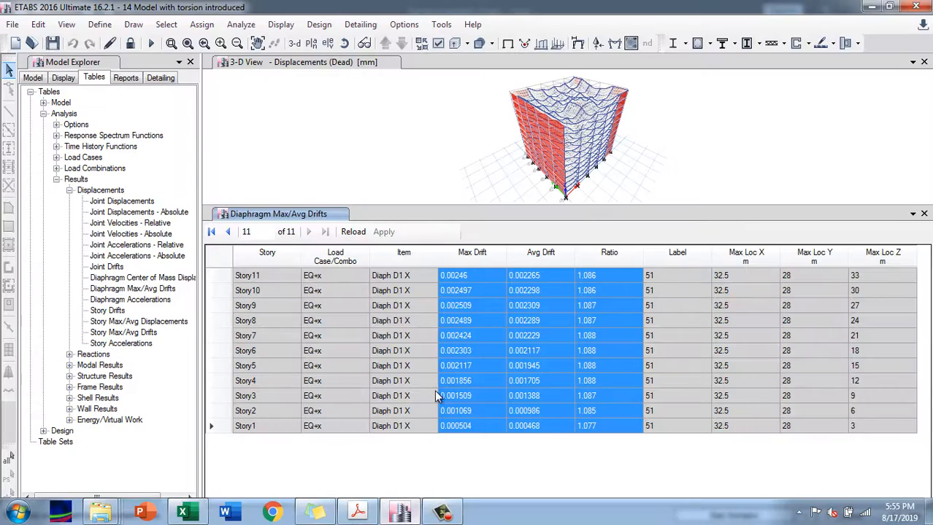
click(348, 269)
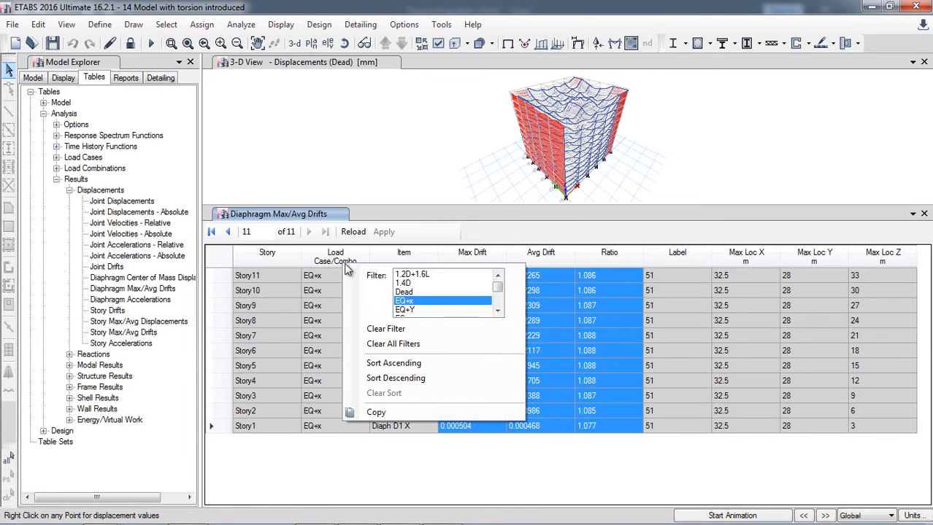
click(497, 312)
click(498, 312)
click(497, 313)
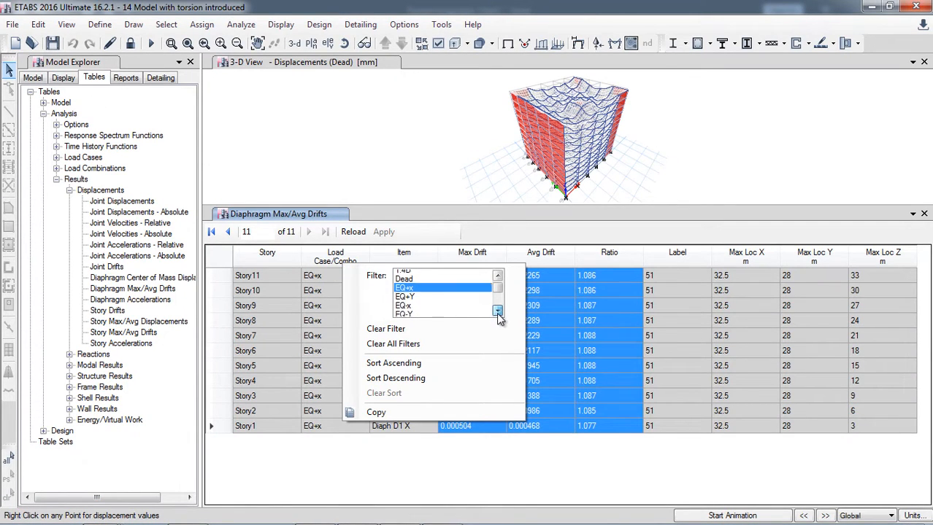
click(498, 312)
click(498, 311)
click(422, 292)
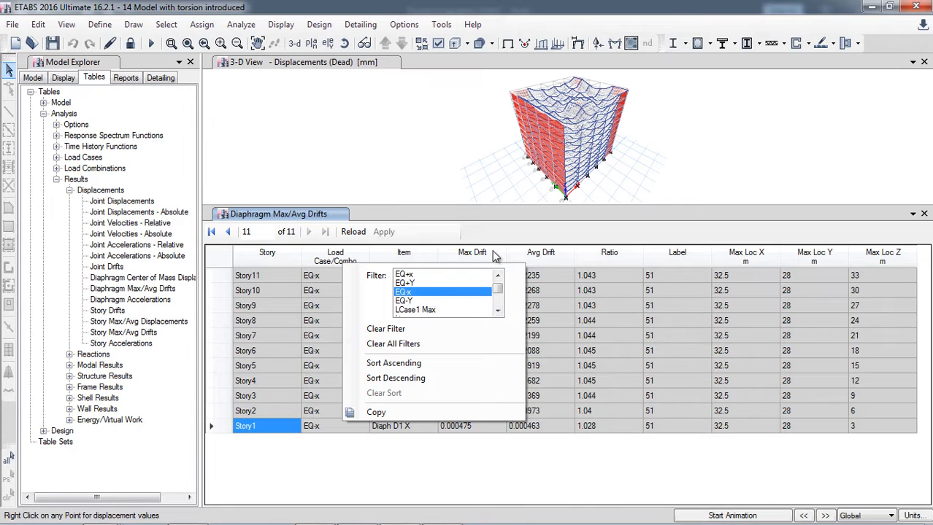
click(511, 238)
click(412, 268)
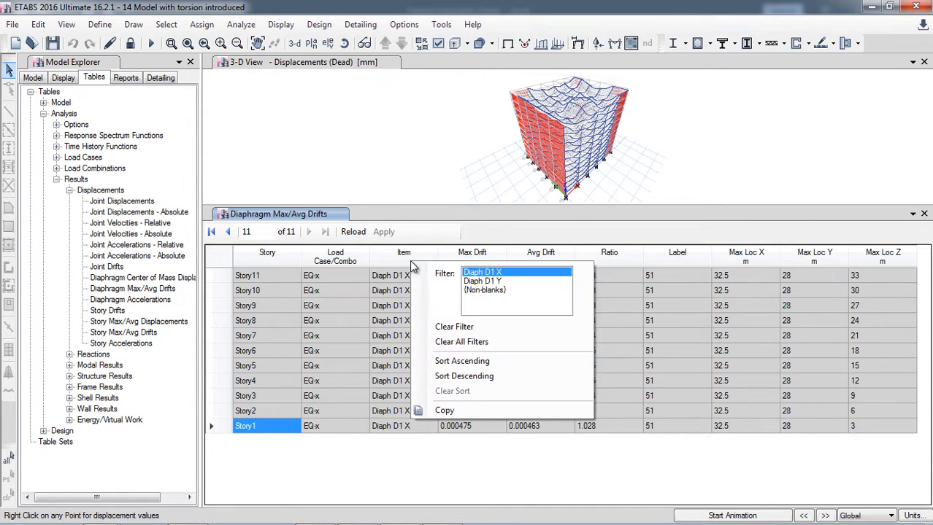
click(549, 241)
Step: Copy the Max Drift, Avg Drift and Ratio values of all stories for load case EQ-x
drag(442, 279, 596, 425)
right_click(596, 427)
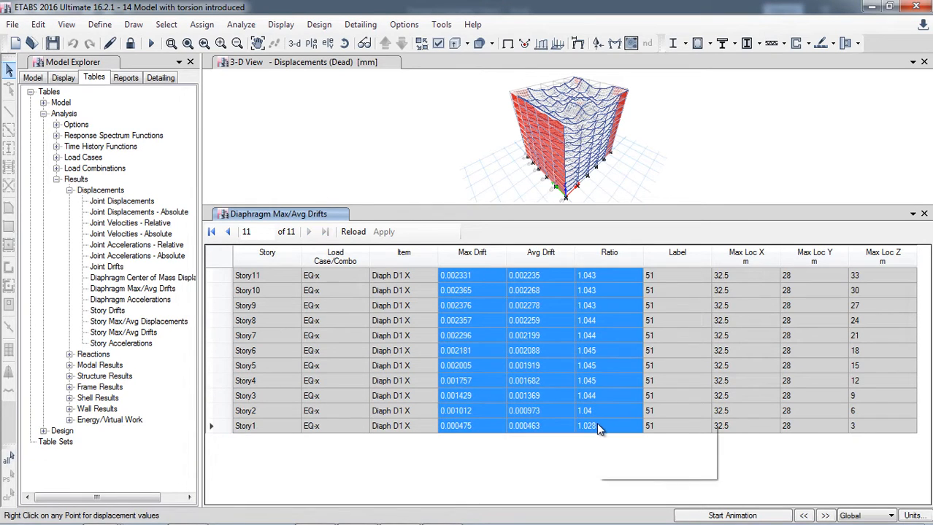
click(624, 451)
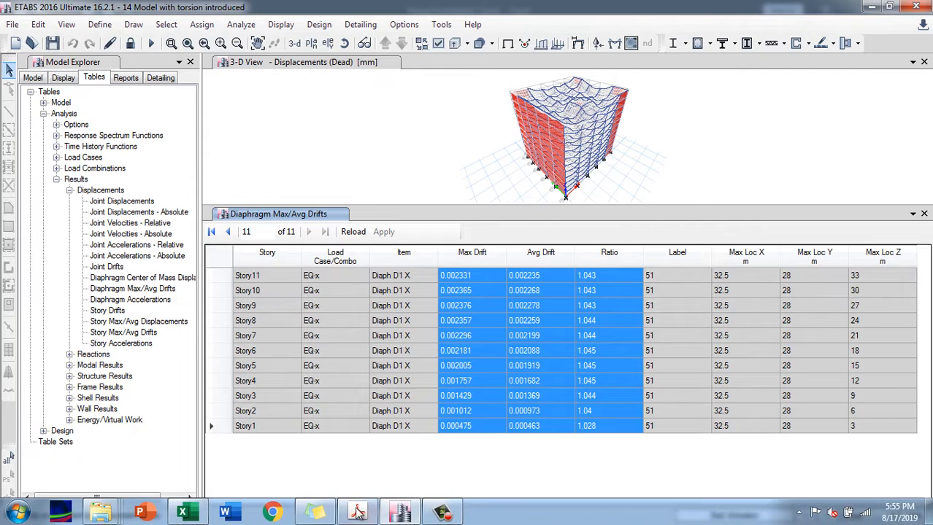
Step: Switch to Excel and replace the EX-X 2 Direction drifts and ratios from P4 with the copied values, matching destination formatting
click(186, 520)
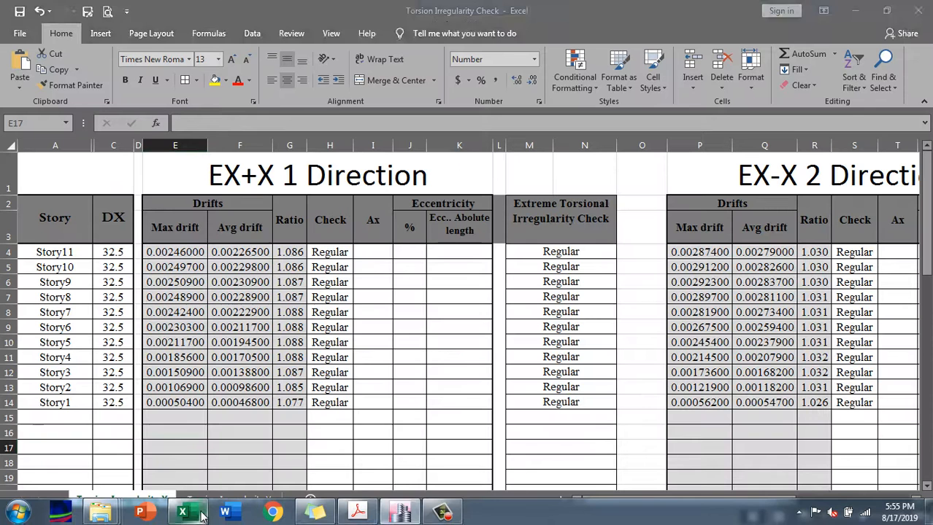
drag(693, 252, 814, 403)
key(Delete)
right_click(702, 256)
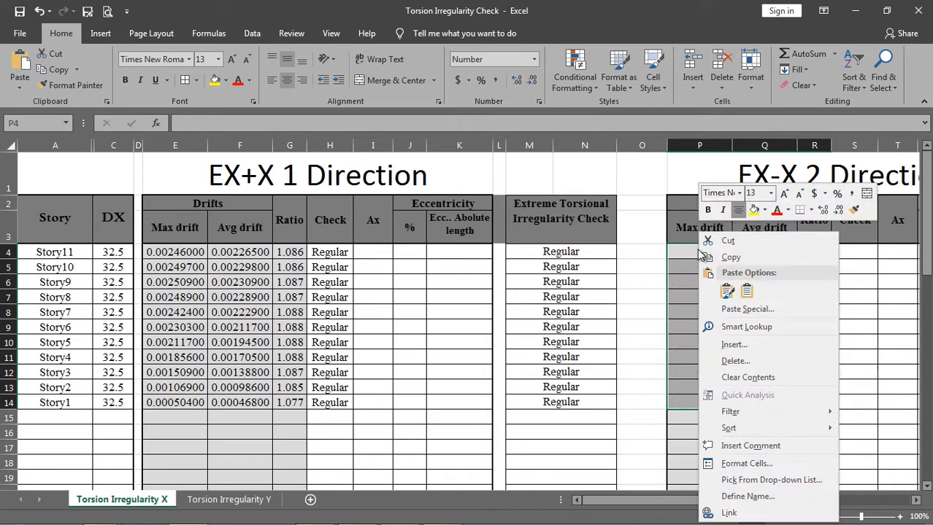
click(746, 292)
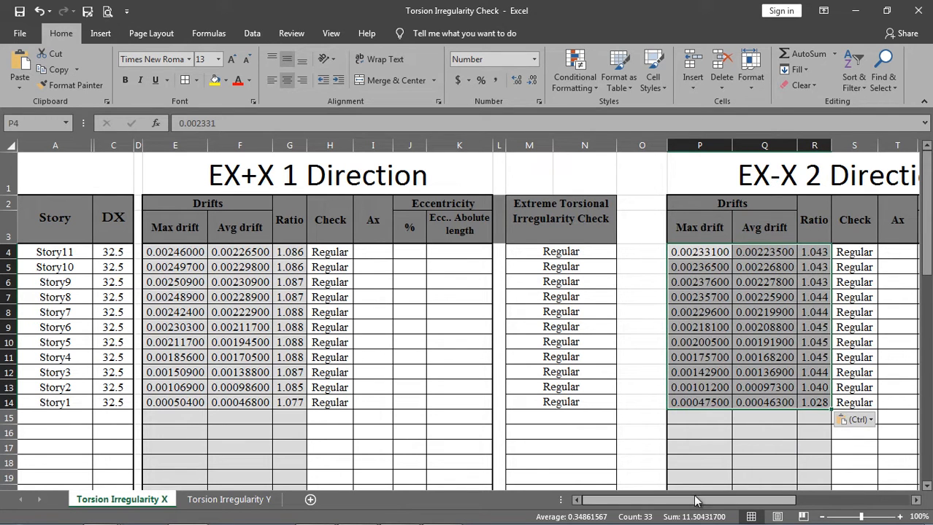
drag(697, 502, 805, 503)
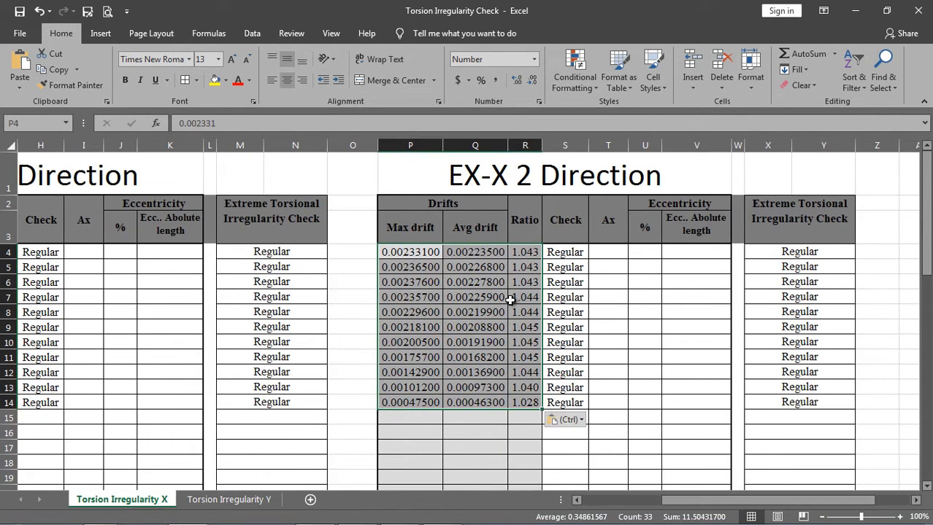
Step: Open the Torsion Irregularity Y sheet and bring its EY+Y 1 Direction drift table into view
click(246, 500)
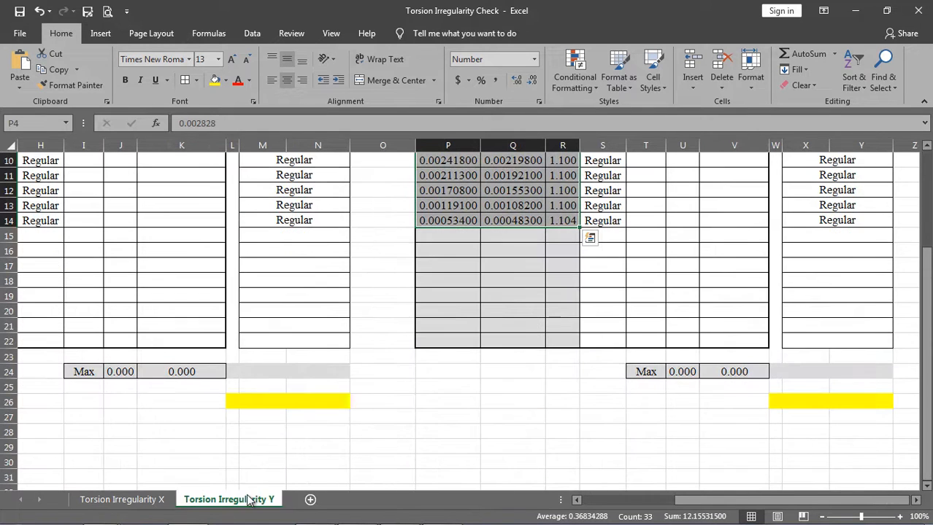
drag(687, 498, 597, 499)
scroll(35, 368, up, 1)
scroll(35, 368, up, 2)
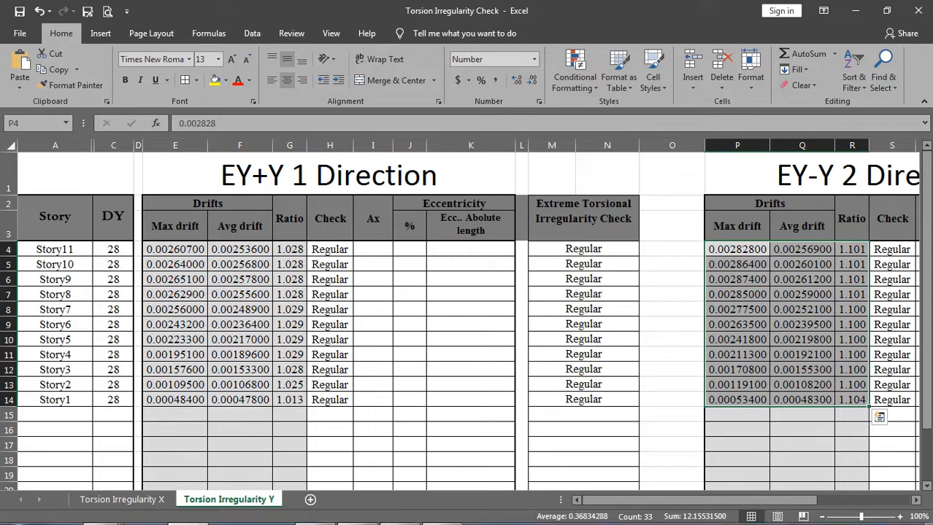
Step: Switch back to ETABS and filter the drift table to load case EQ+Y
click(400, 515)
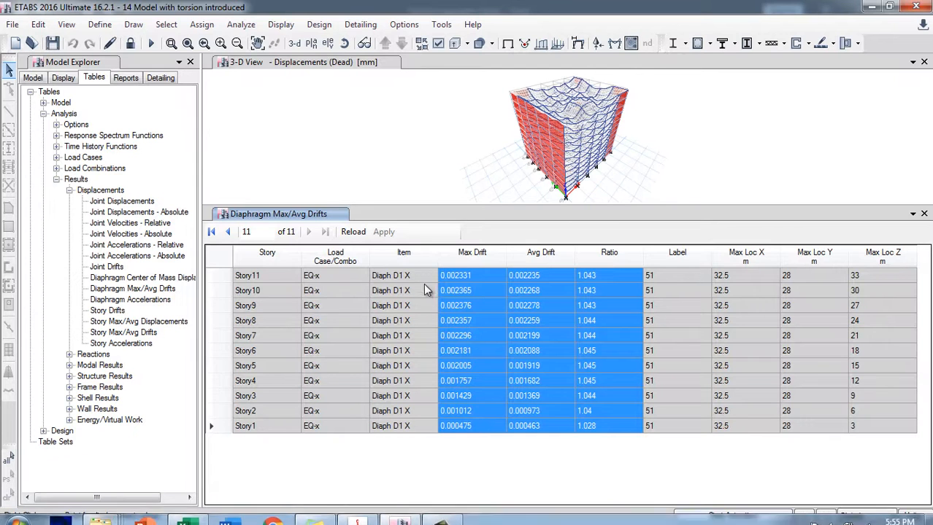
right_click(344, 256)
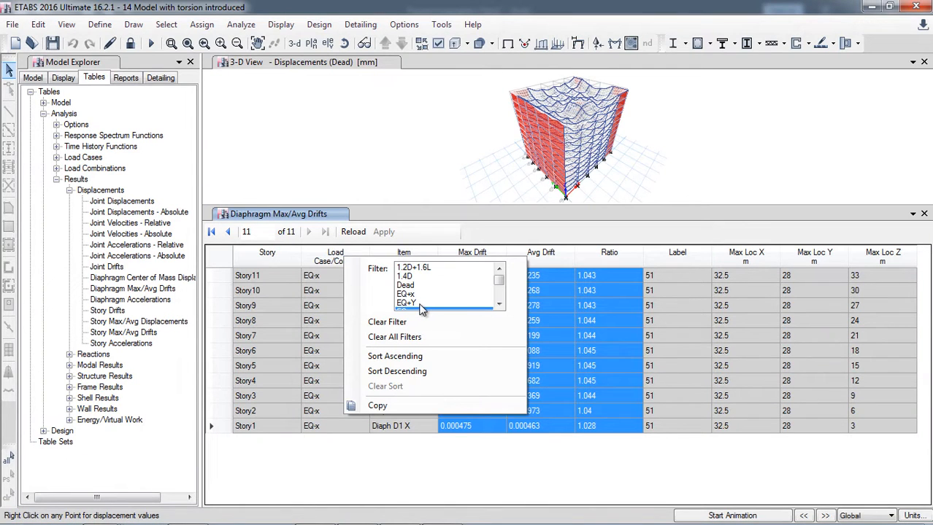
click(421, 303)
click(474, 248)
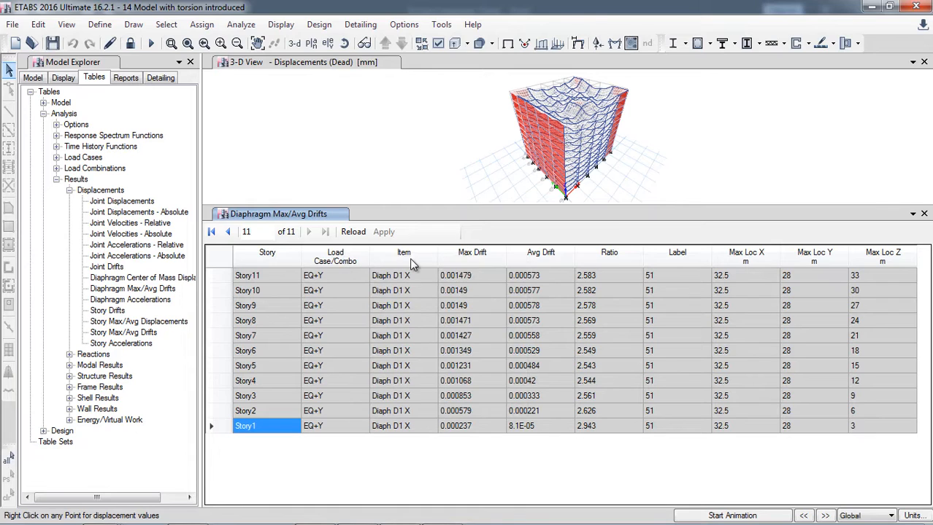
Step: Filter the drift table's Item column to Diaph D1 Y and copy the Max Drift, Avg Drift and Ratio values of all stories
right_click(411, 265)
click(485, 281)
click(546, 242)
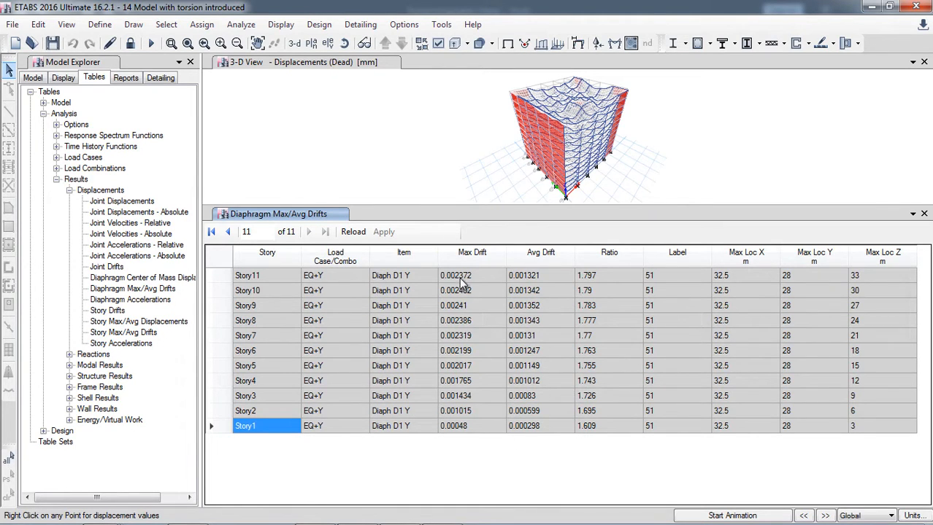
drag(457, 276, 597, 429)
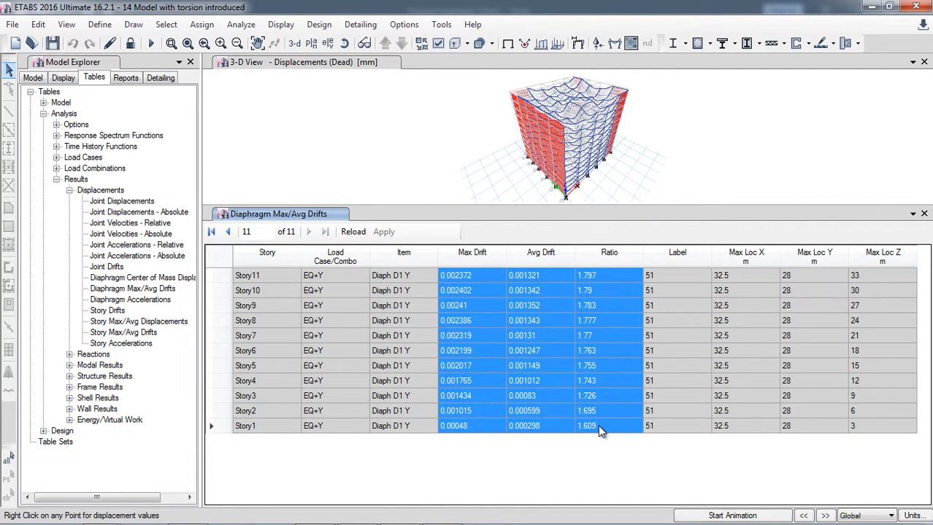
right_click(598, 426)
click(635, 455)
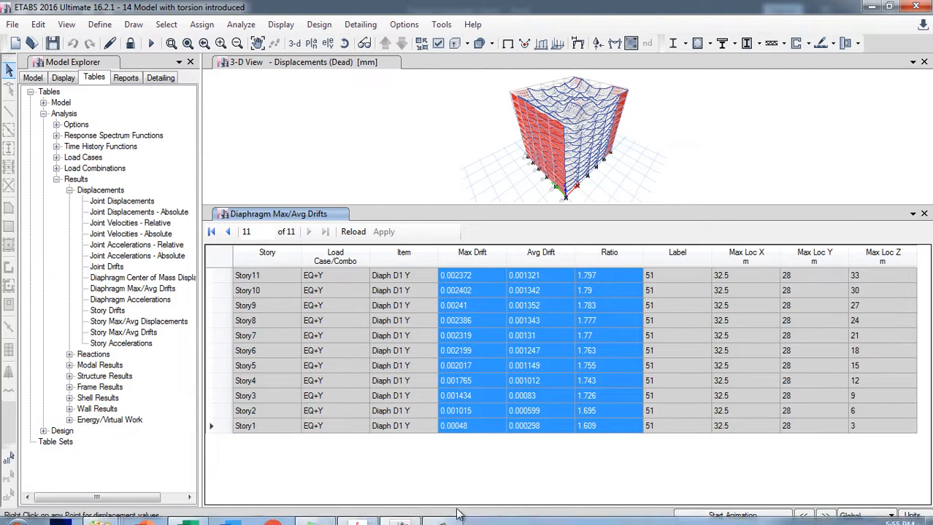
Step: Switch to Excel and replace the EY+Y 1 Direction drifts and ratios from E4 with the copied values, matching destination formatting
click(182, 512)
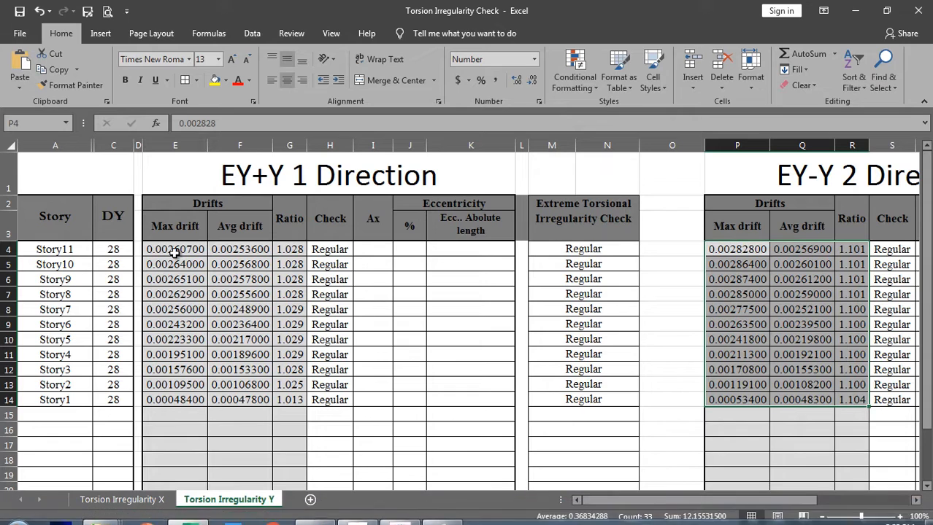
drag(181, 248, 330, 309)
drag(303, 355, 293, 402)
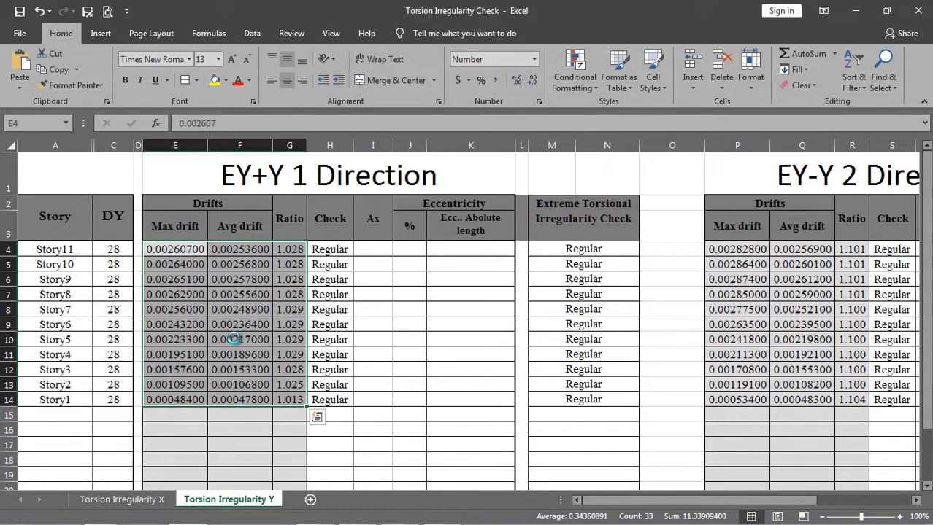
key(Delete)
right_click(177, 248)
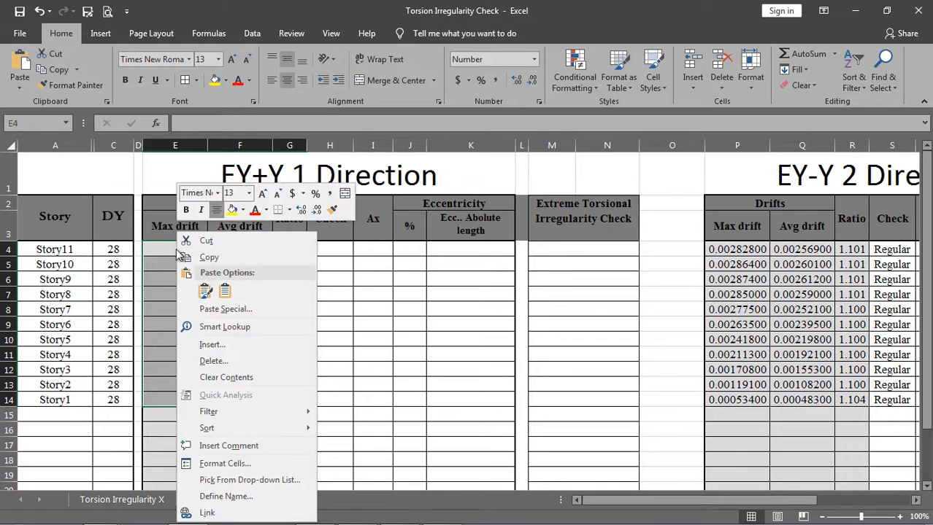
click(227, 292)
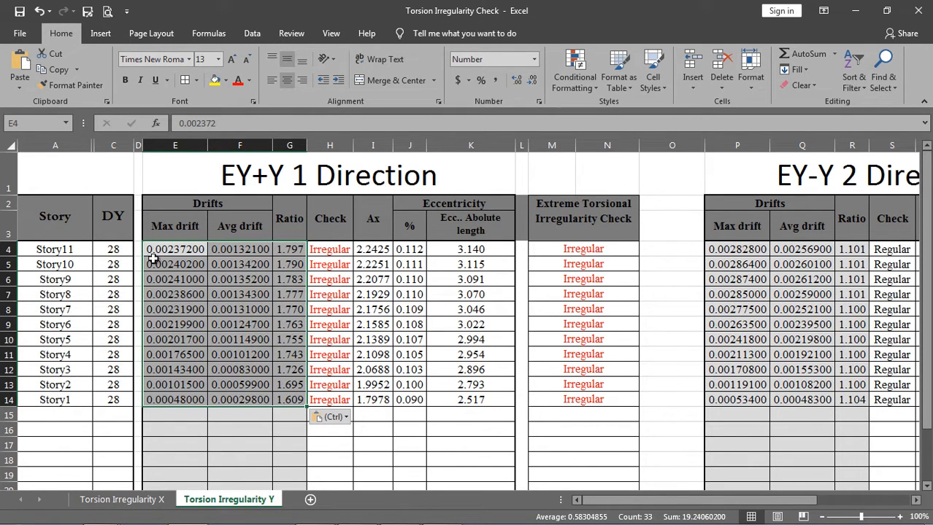
click(290, 260)
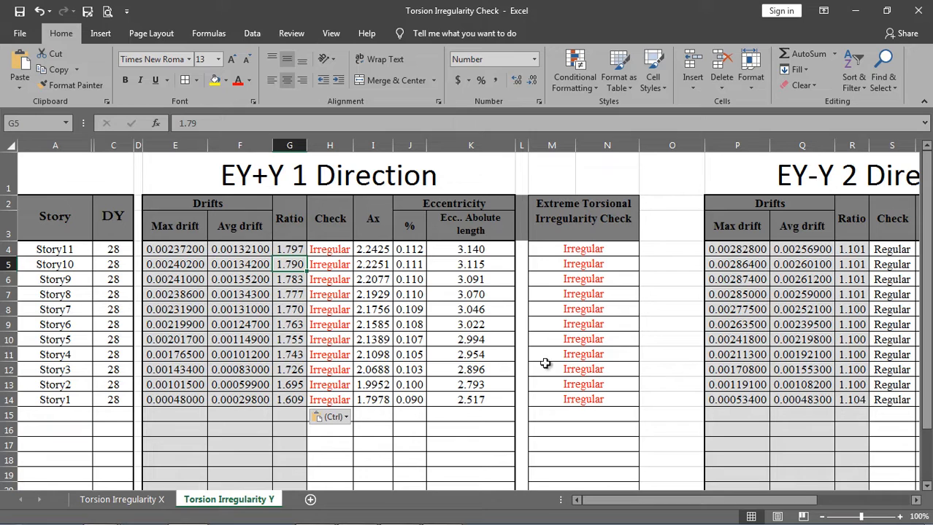
click(575, 249)
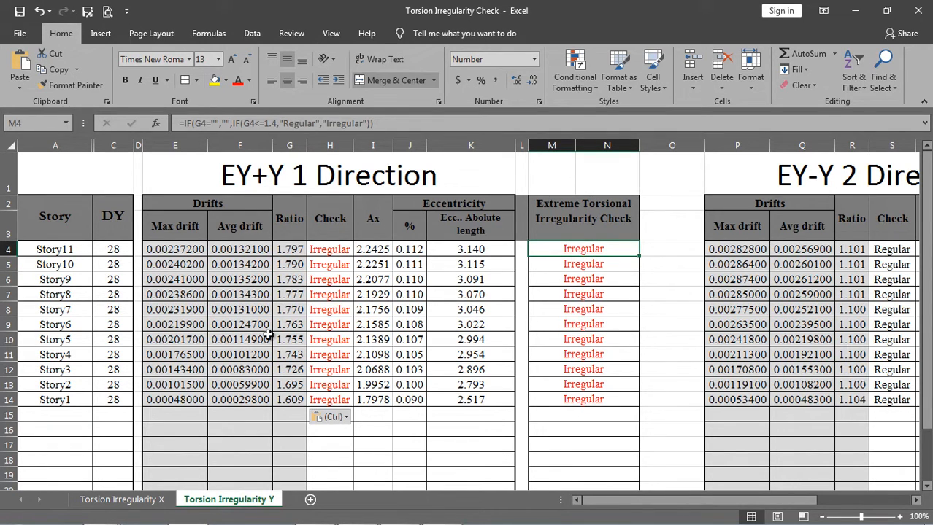
Step: Clear the existing drifts and ratios in P4:R14 of the EY-Y 2 Direction table
drag(600, 502, 621, 508)
drag(636, 503, 636, 505)
drag(640, 249, 729, 397)
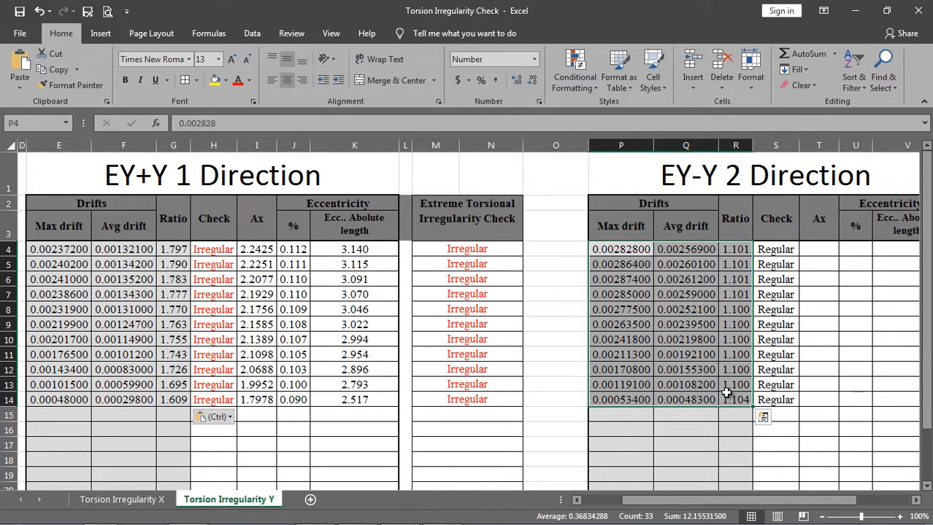
key(Delete)
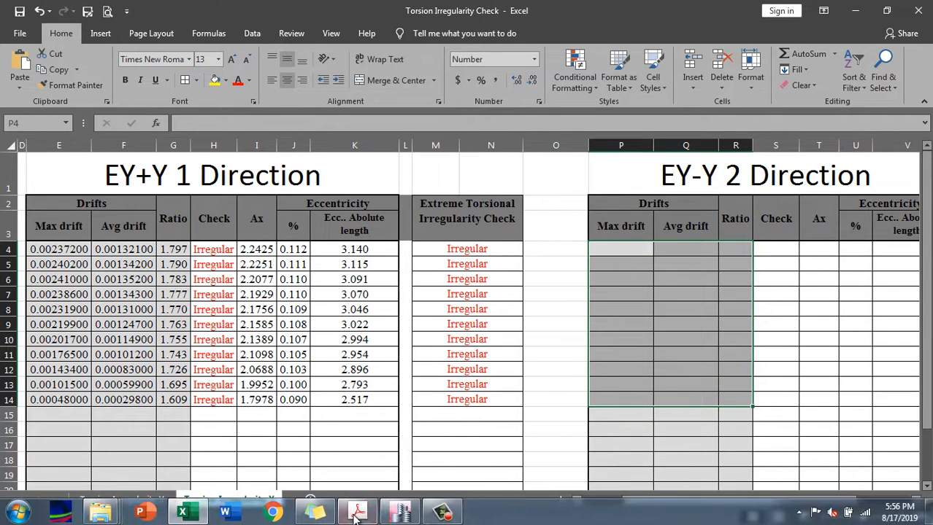
Step: Switch back to ETABS and filter the diaphragm drift table to load case EQ-Y
click(399, 512)
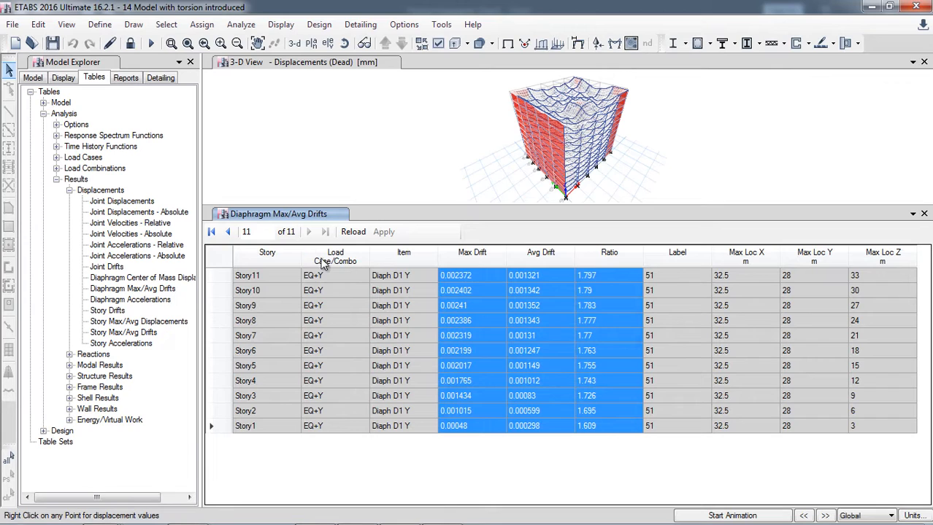
right_click(321, 257)
click(478, 306)
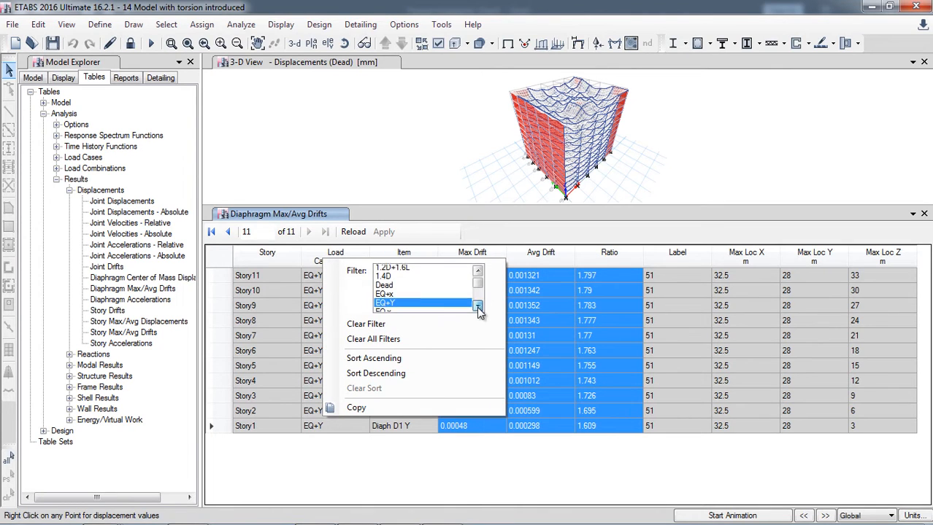
click(478, 307)
click(400, 306)
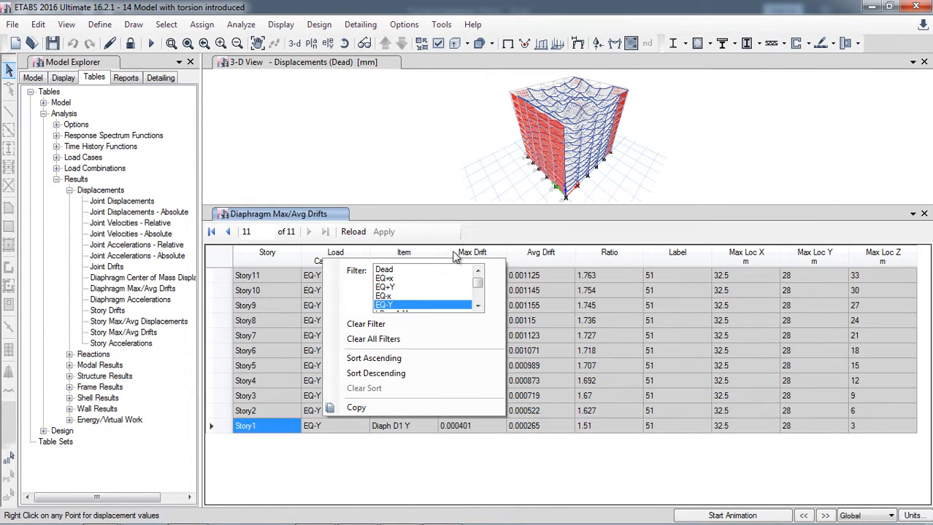
click(489, 233)
Step: Copy the Max Drift, Avg Drift and Ratio values of all stories for load case EQ-Y
drag(498, 273, 595, 426)
right_click(595, 426)
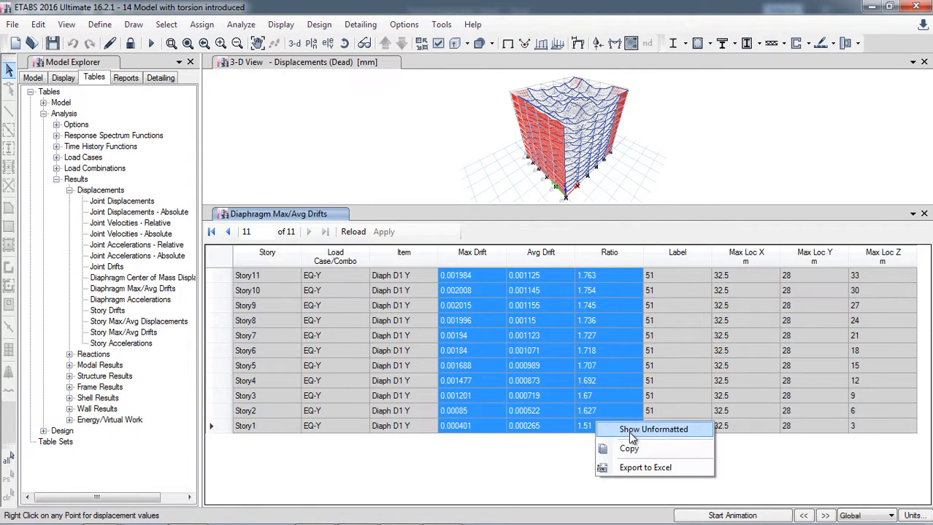
click(621, 448)
Step: Switch to Excel and paste the copied values into the EY-Y 2 Direction table from P4, matching destination formatting
mouse_move(273, 515)
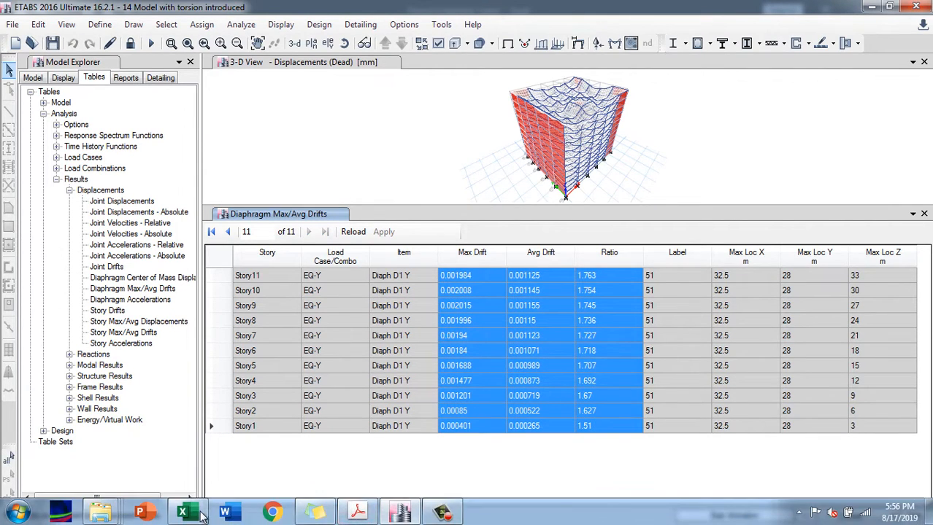
click(183, 513)
right_click(631, 248)
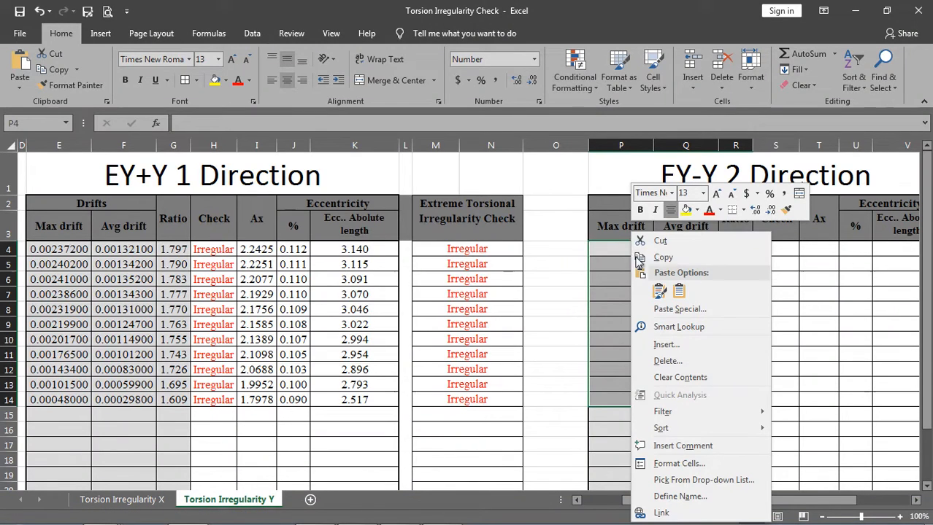
click(678, 292)
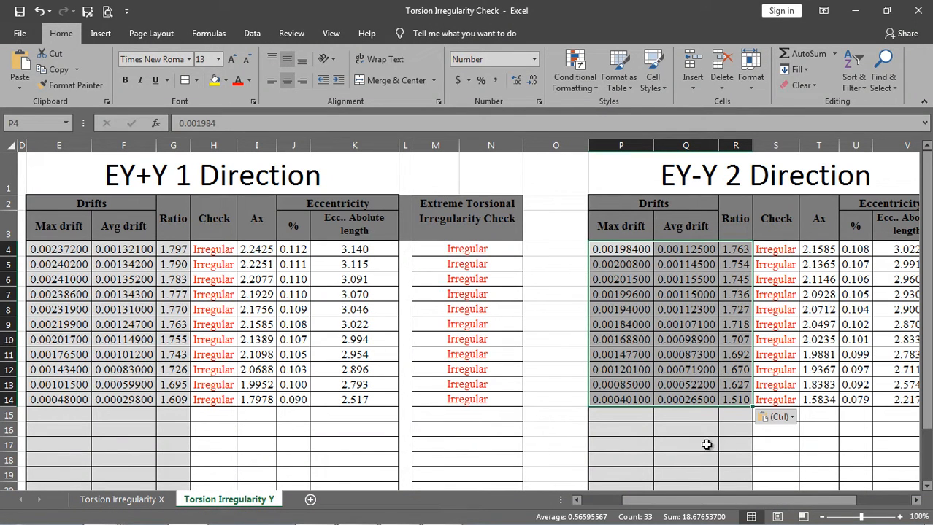
drag(746, 500, 839, 515)
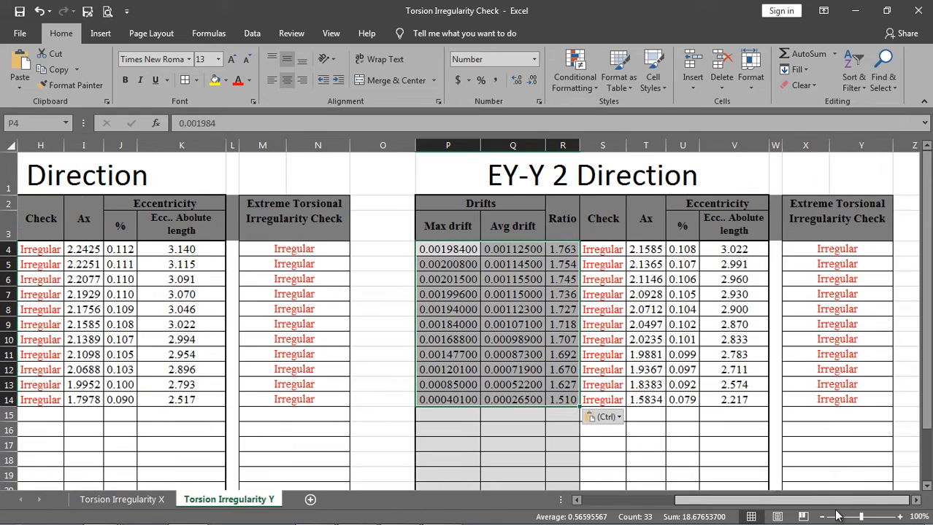
scroll(753, 378, down, 2)
scroll(600, 343, up, 1)
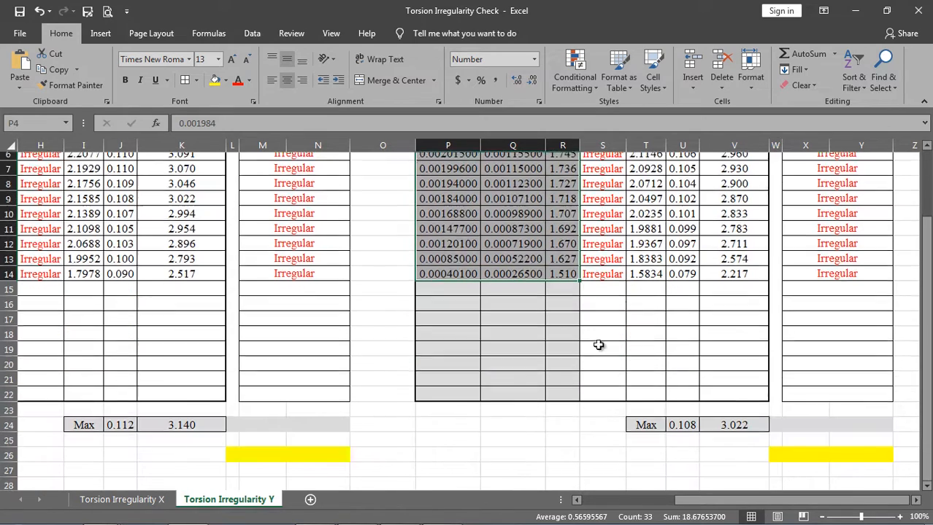
Step: Switch to the ASCE7-16 PDF in Acrobat and read section 12.8.4.3 and Figure 12.8-1 on the torsional amplification factor Ax
mouse_move(421, 516)
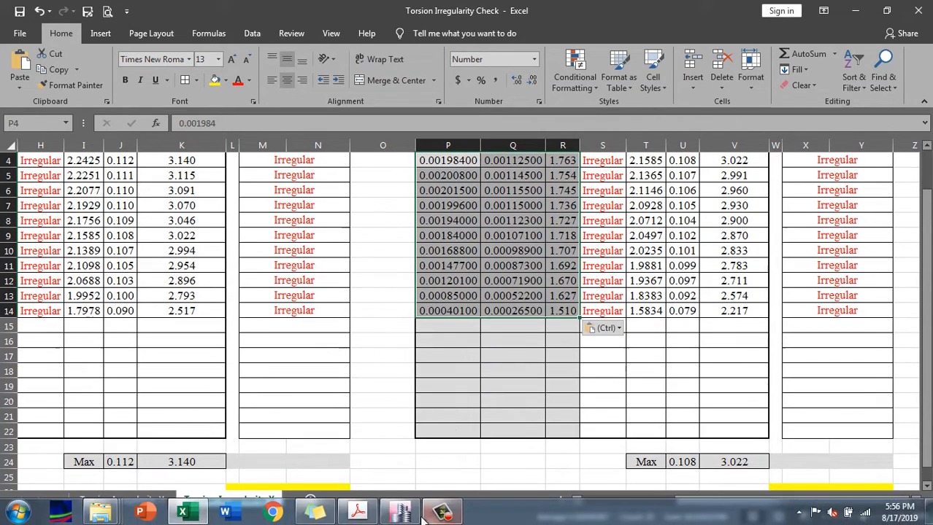
click(358, 512)
scroll(382, 361, down, 20)
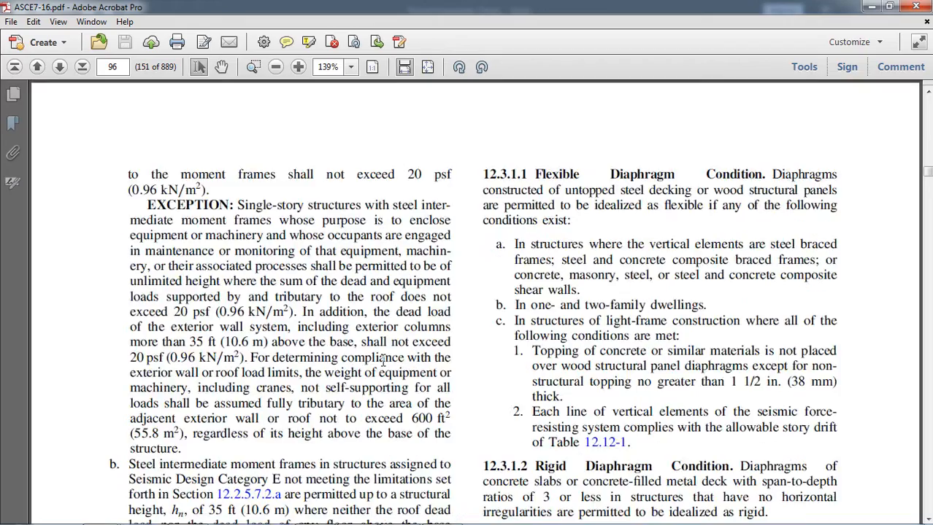
scroll(381, 359, down, 10)
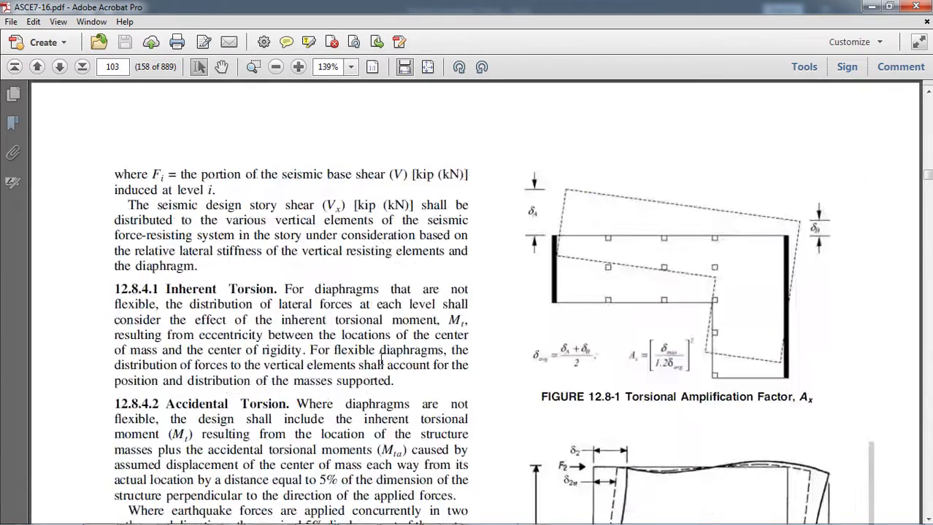
scroll(321, 341, up, 5)
scroll(316, 341, down, 15)
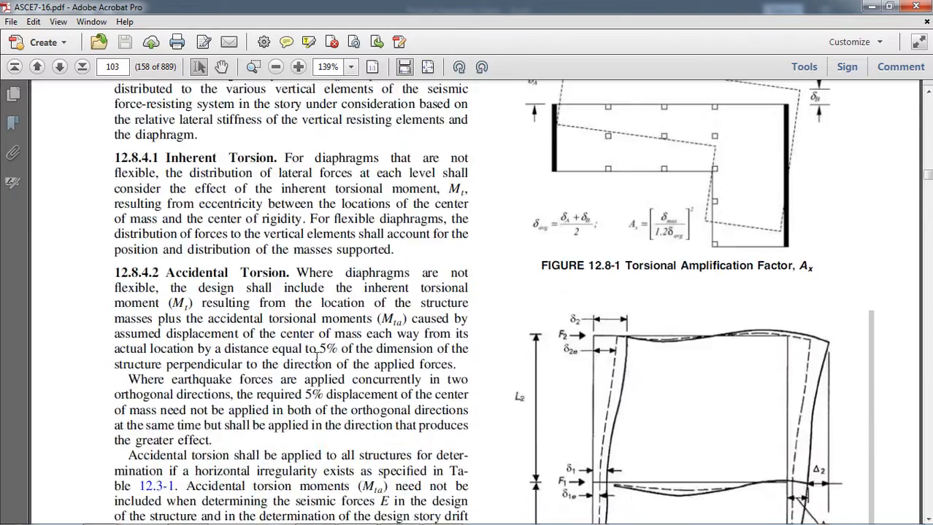
scroll(316, 359, down, 2)
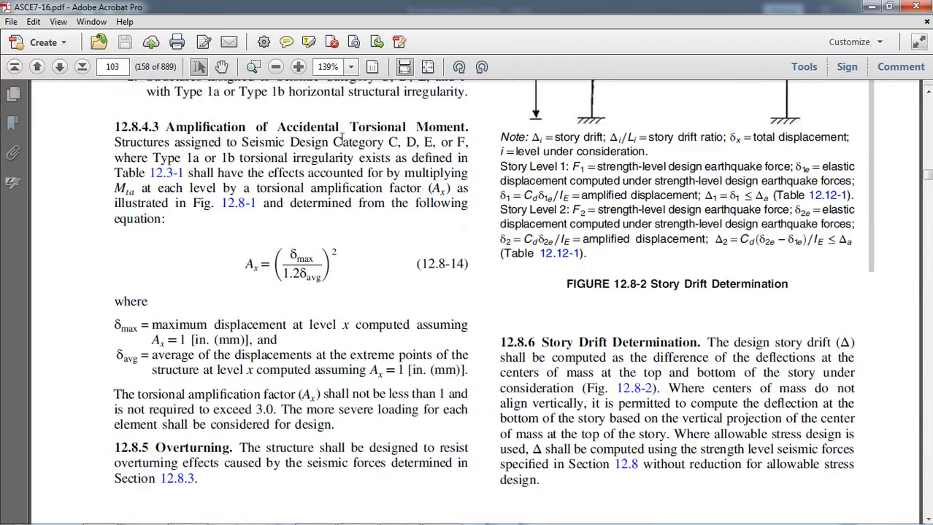
scroll(340, 139, up, 18)
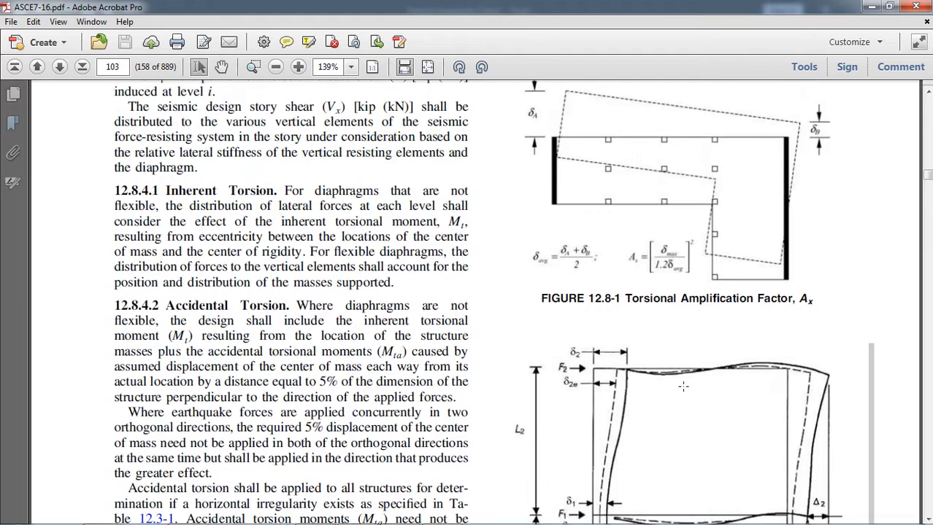
scroll(598, 205, up, 2)
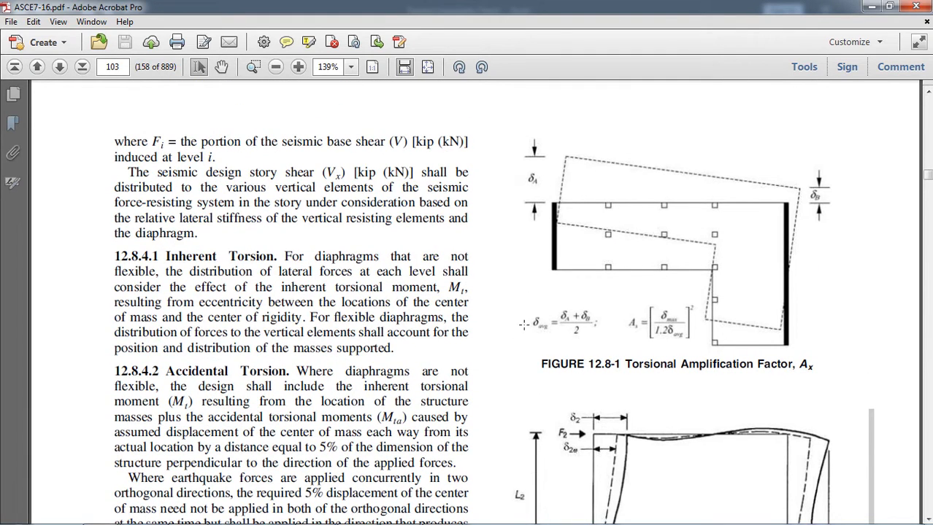
scroll(553, 319, down, 2)
scroll(649, 268, down, 12)
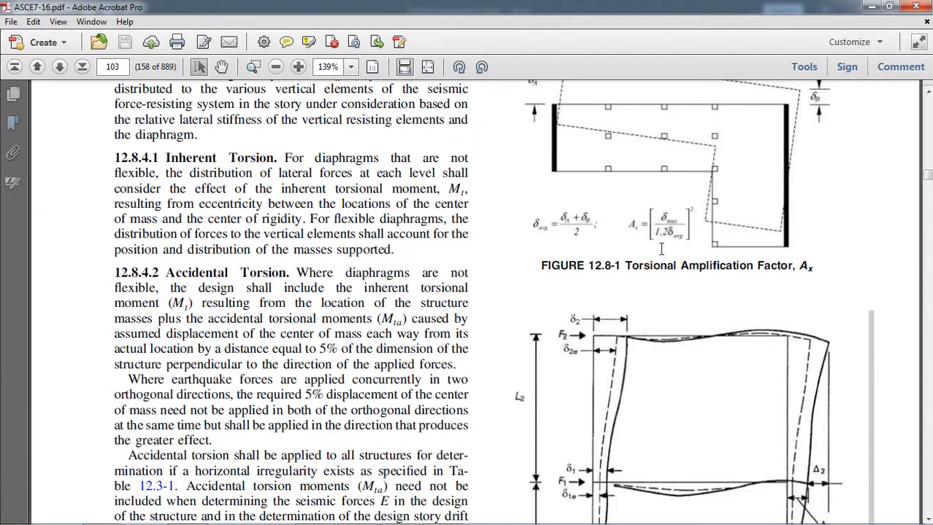
scroll(148, 316, down, 5)
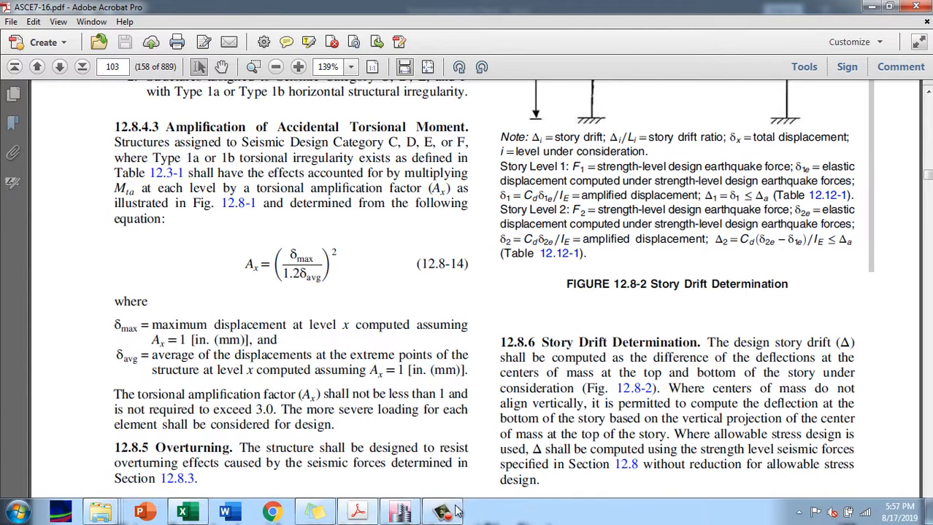
Step: Return to the Excel check sheet and examine the Ax formulas of the upper stories in the EY+Y 1 Direction table
mouse_move(401, 513)
click(400, 460)
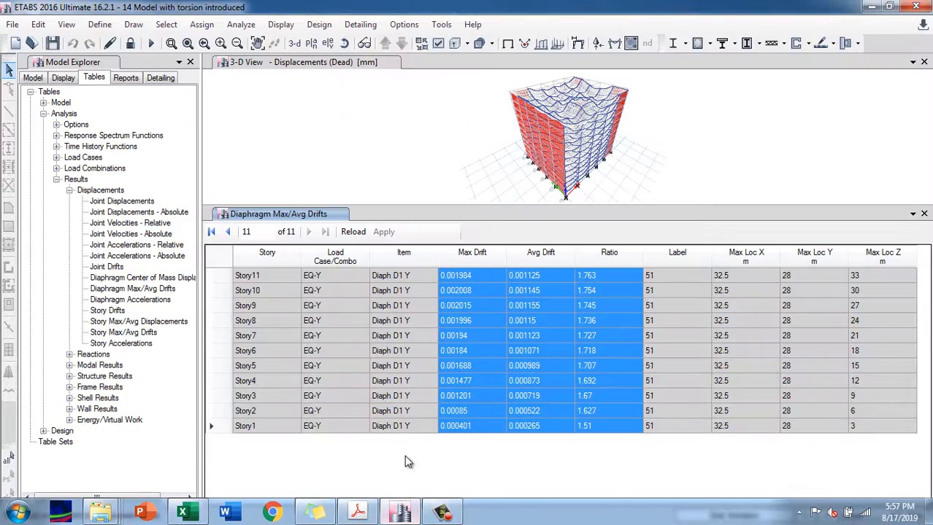
click(198, 513)
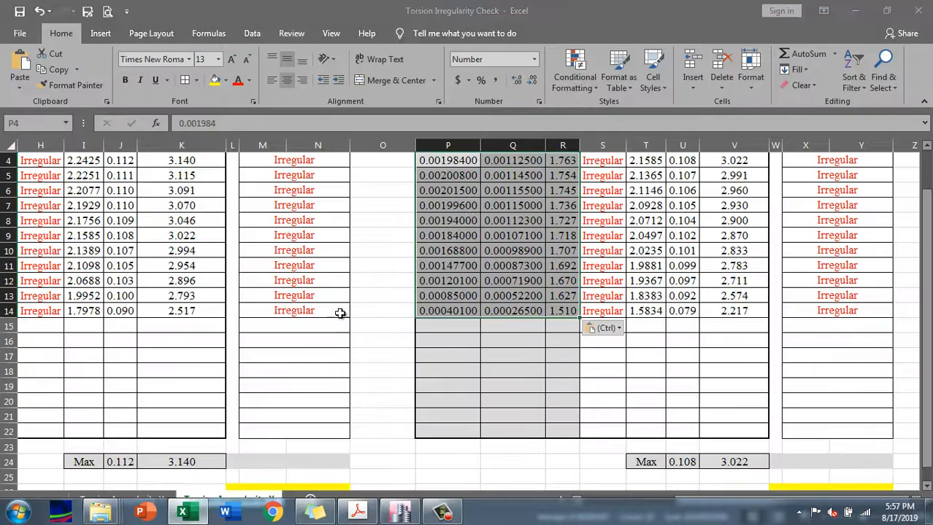
drag(685, 505, 609, 505)
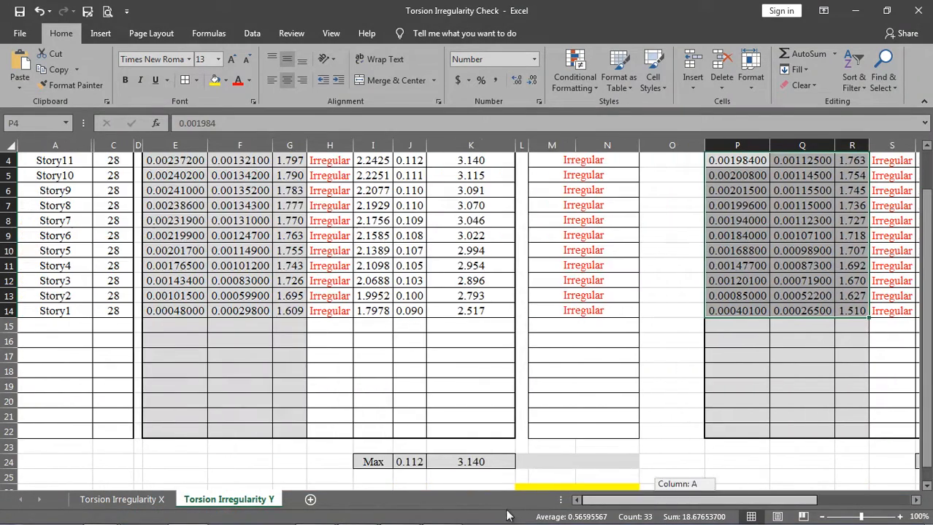
scroll(285, 396, up, 1)
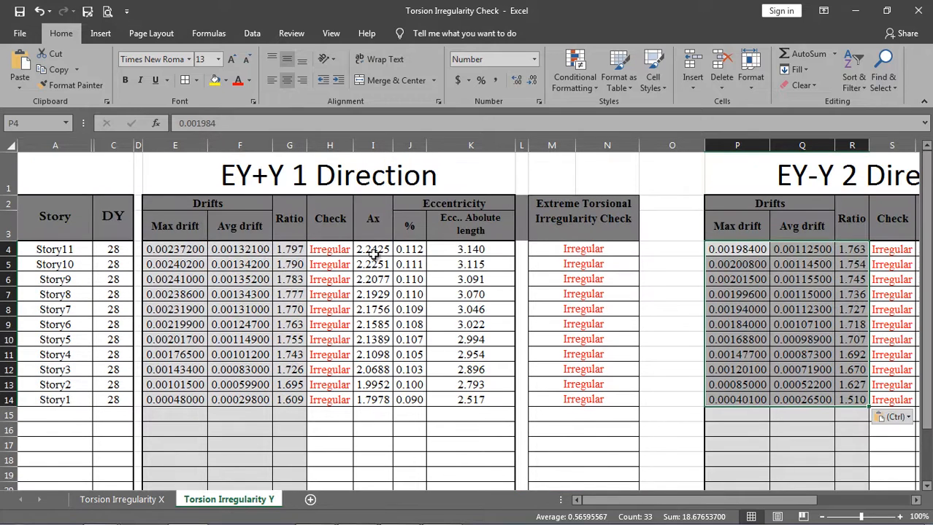
click(374, 251)
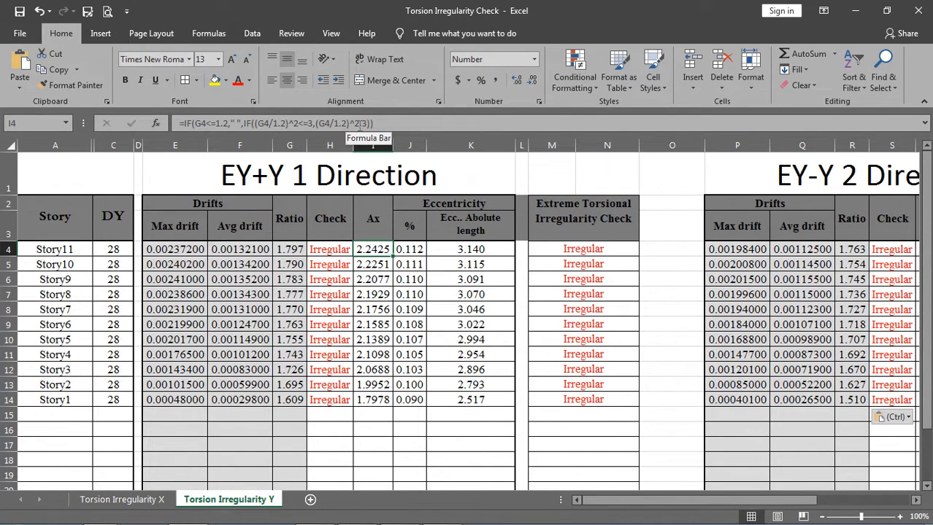
click(377, 263)
click(376, 278)
click(377, 294)
click(376, 320)
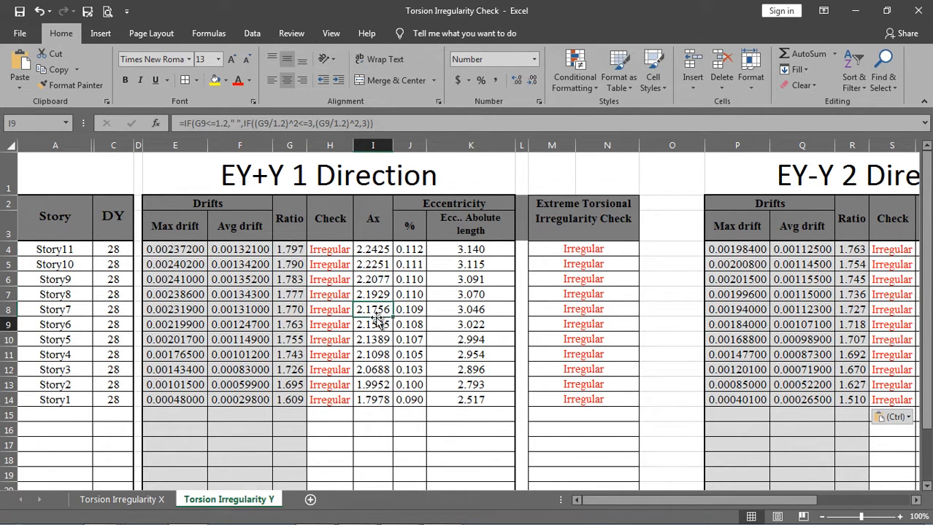
Step: Examine the Ax formulas of Story5 and Story4 and the Story11 eccentricity percentage formula in the EY+Y 1 Direction table
click(376, 340)
click(377, 357)
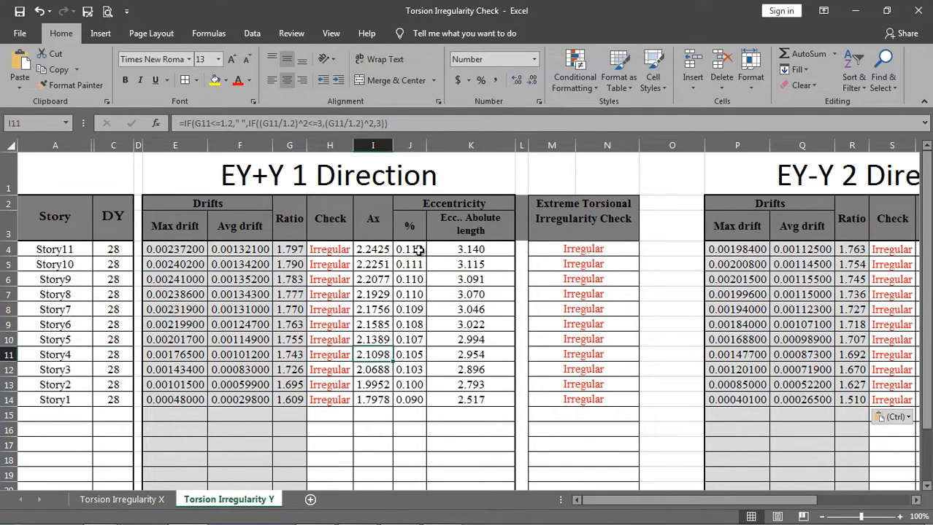
click(419, 250)
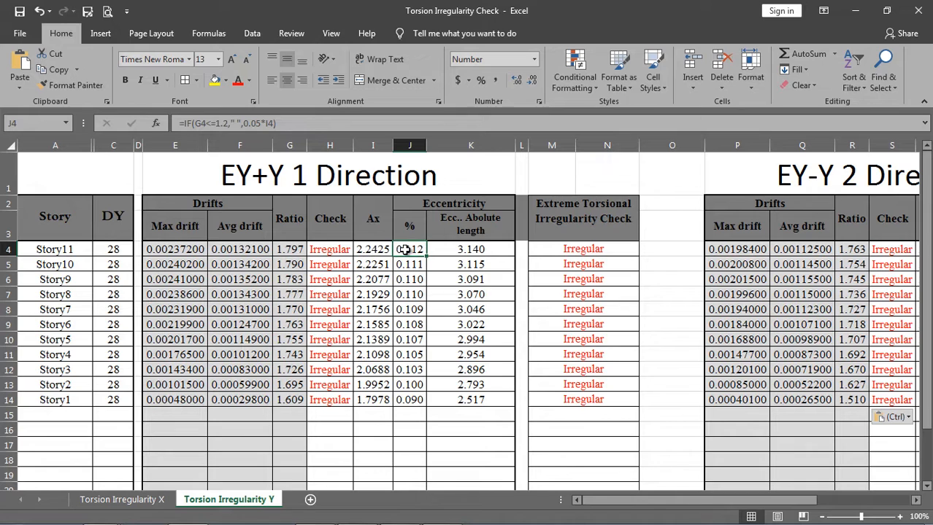
Step: Enter 0.05 in cell M1 above the Extreme Torsional Irregularity Check table and widen column M to fit it
click(536, 175)
text(0.)
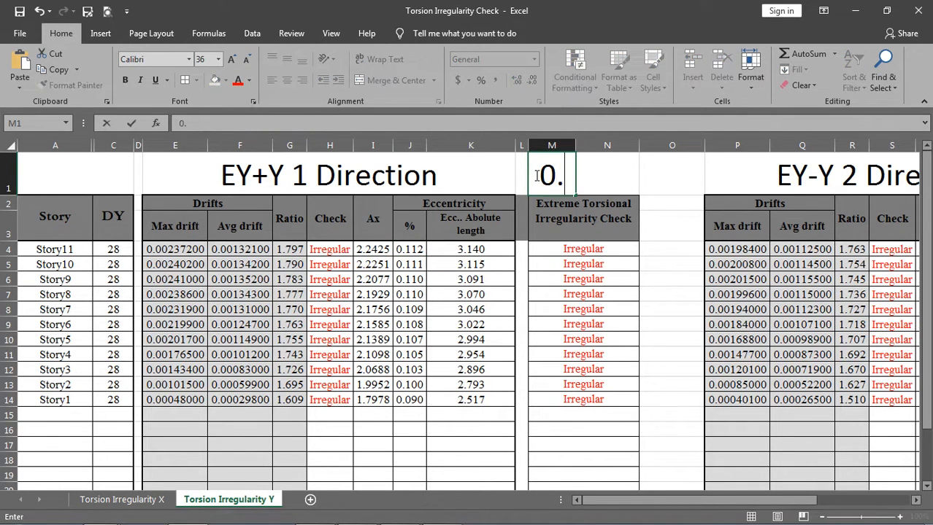
text(05)
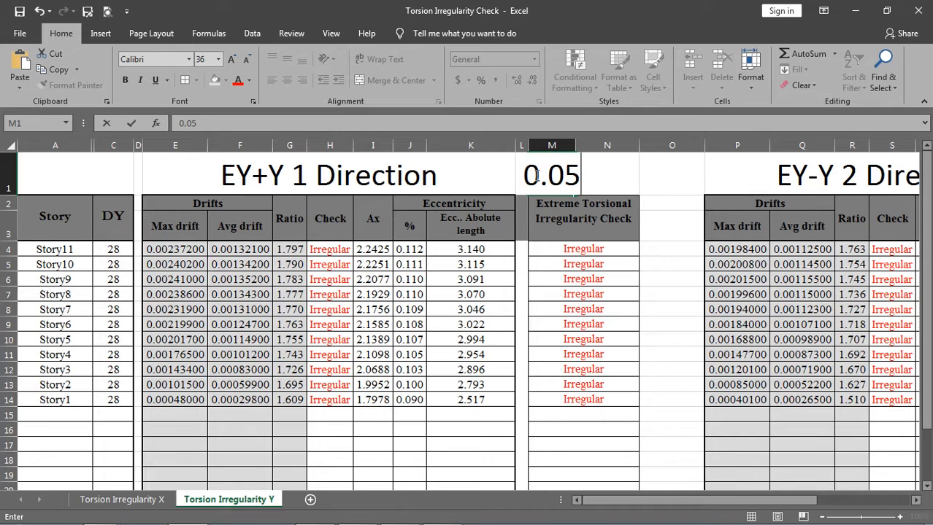
click(631, 178)
drag(574, 141, 609, 142)
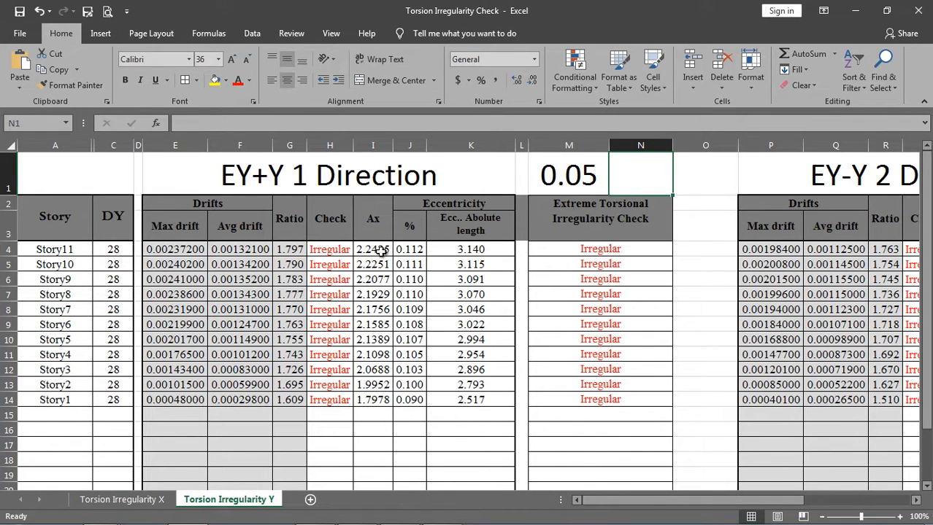
Step: Inspect the Story11 eccentricity percentage formula in J4 and leave it unchanged
click(409, 250)
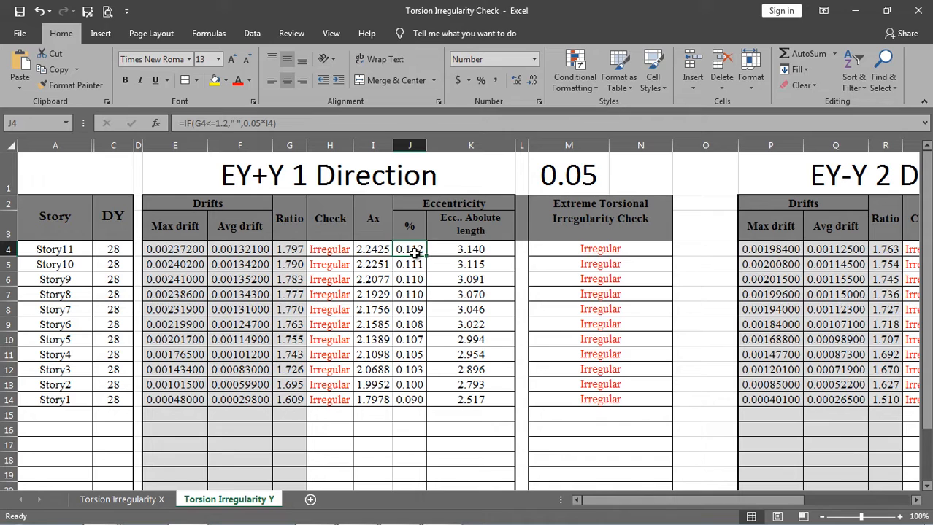
double_click(412, 252)
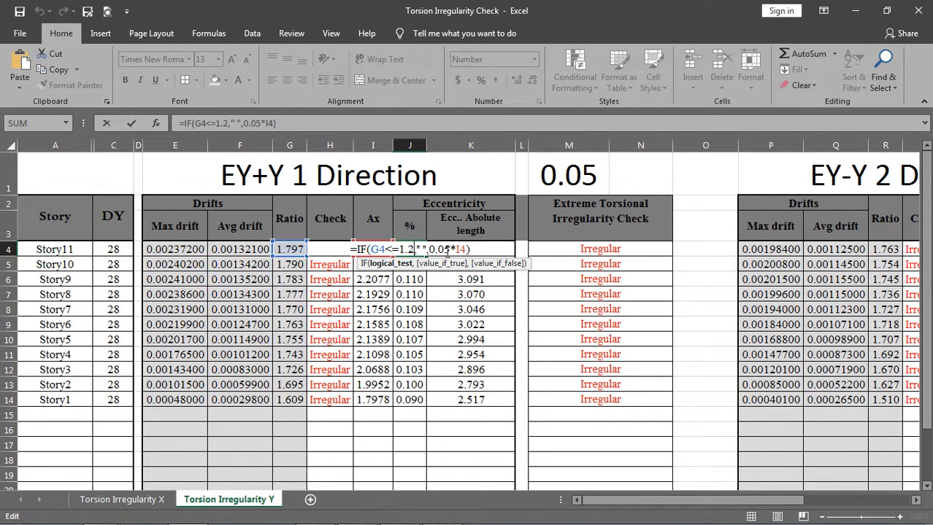
key(Escape)
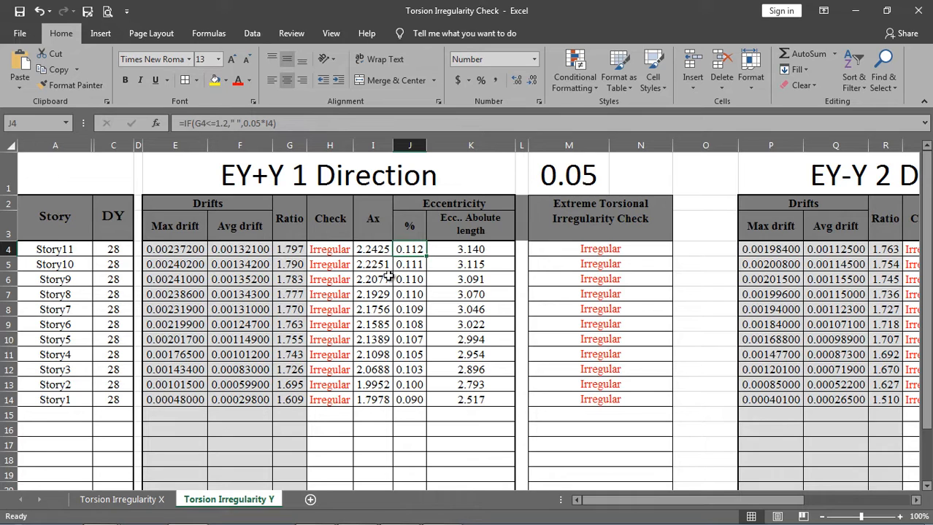
double_click(421, 250)
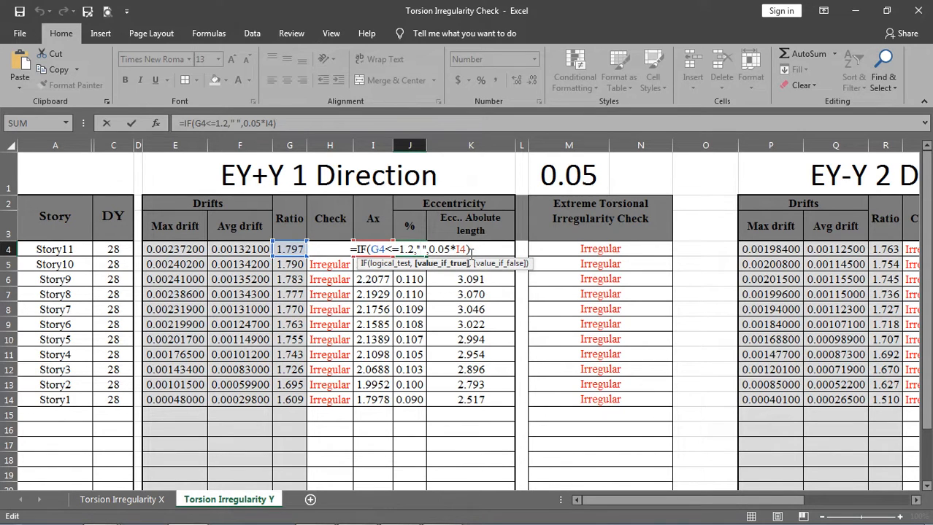
key(Escape)
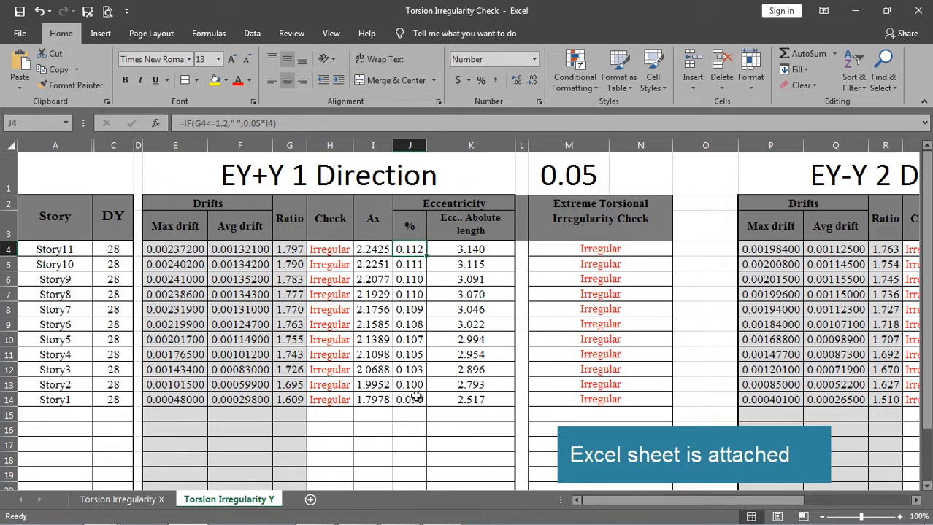
Step: Check the Max formula of the eccentricity percentage column in J24 below the EY+Y 1 Direction table
scroll(414, 398, down, 3)
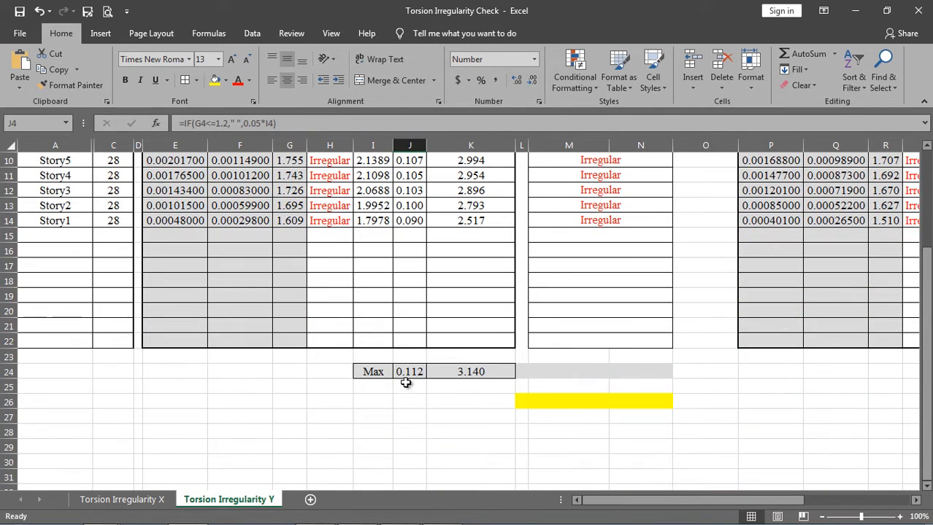
click(408, 385)
click(410, 371)
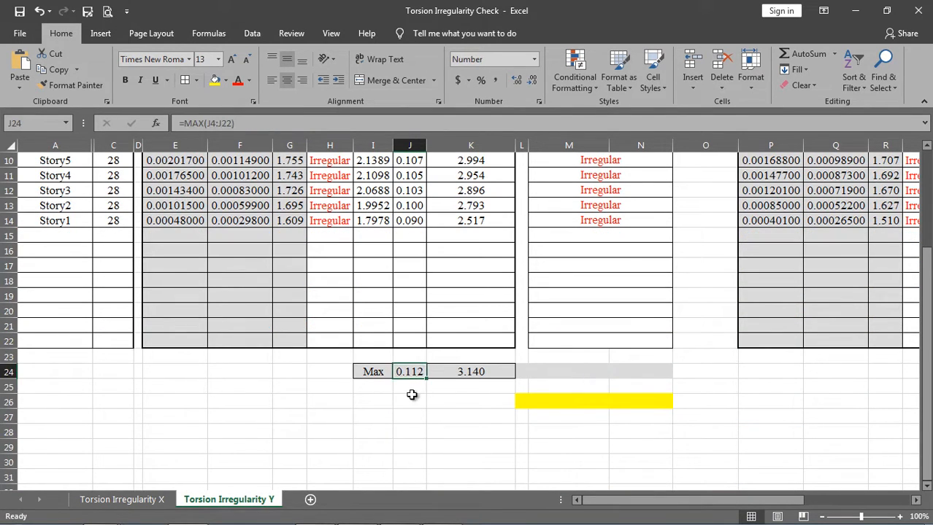
scroll(412, 395, up, 3)
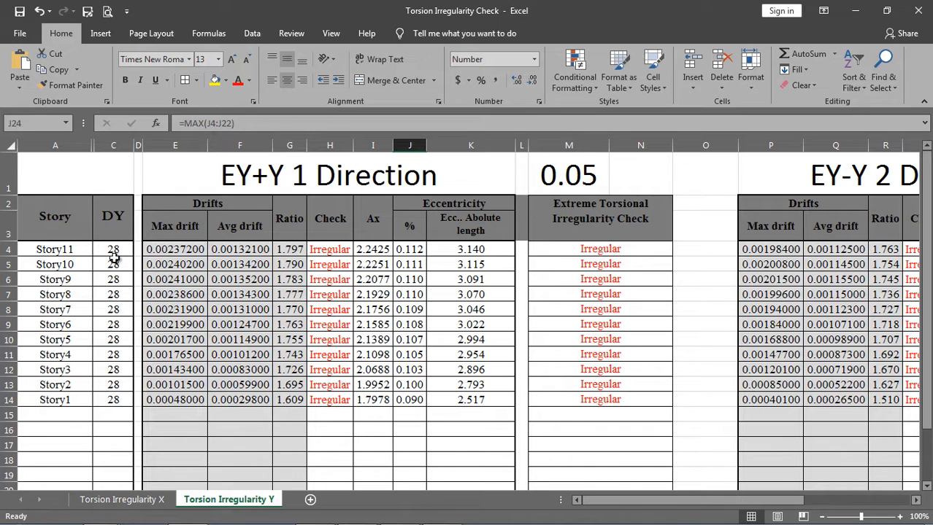
Step: View the DX lengths on the Torsion Irregularity X sheet, and switch to ETABS to open the story and grid system data
click(136, 500)
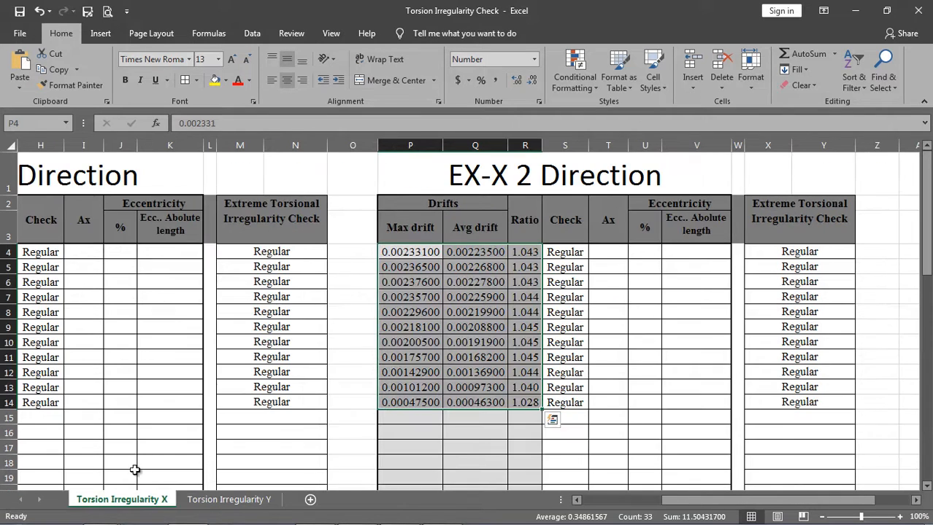
click(610, 501)
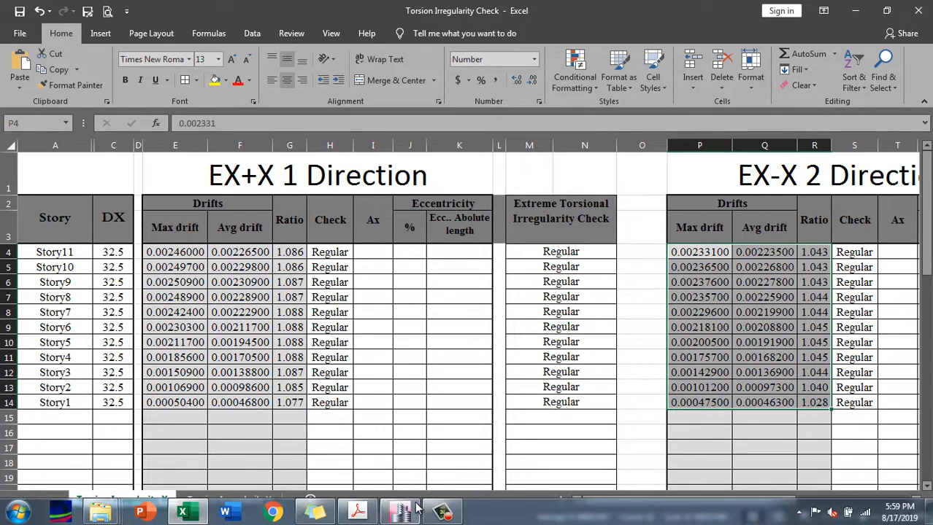
click(400, 516)
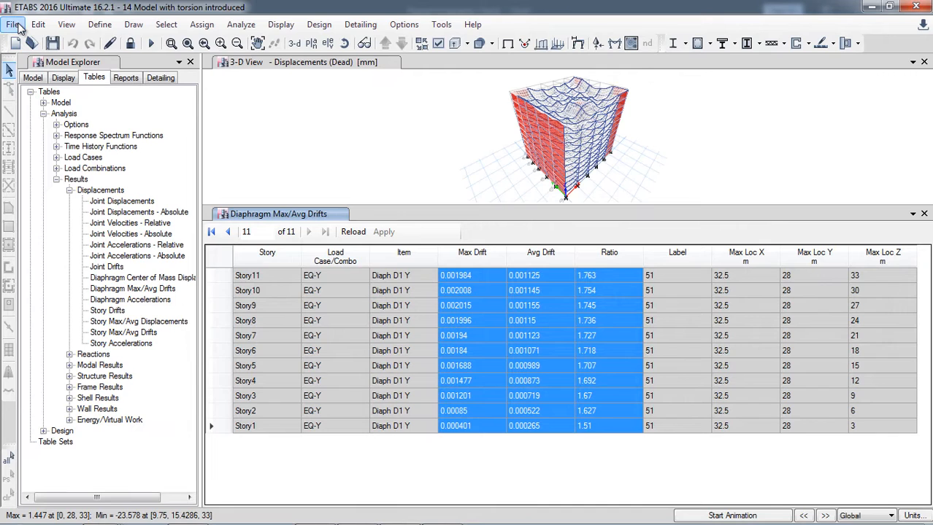
click(99, 25)
click(100, 24)
click(38, 25)
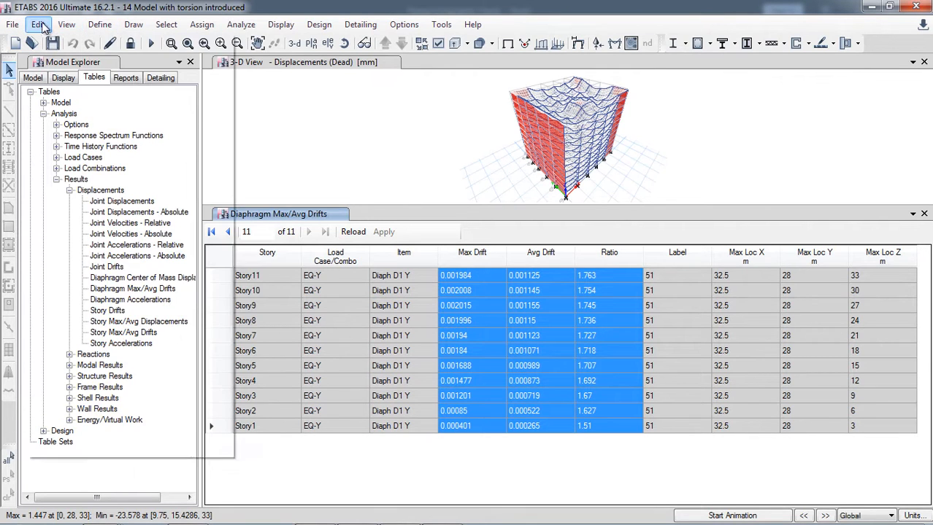
click(89, 181)
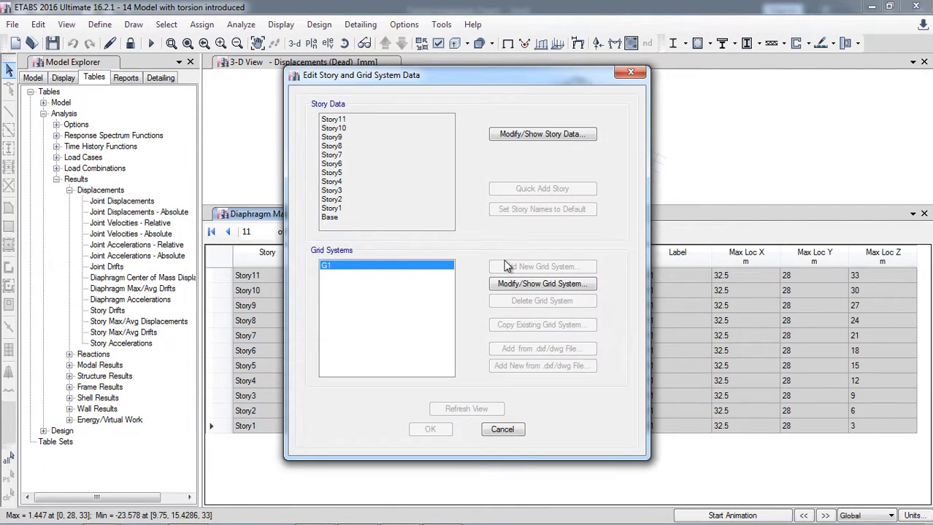
Step: Inspect the last X and Y grid ordinates of grid system G1 and close the grid data without changes
click(515, 284)
click(399, 291)
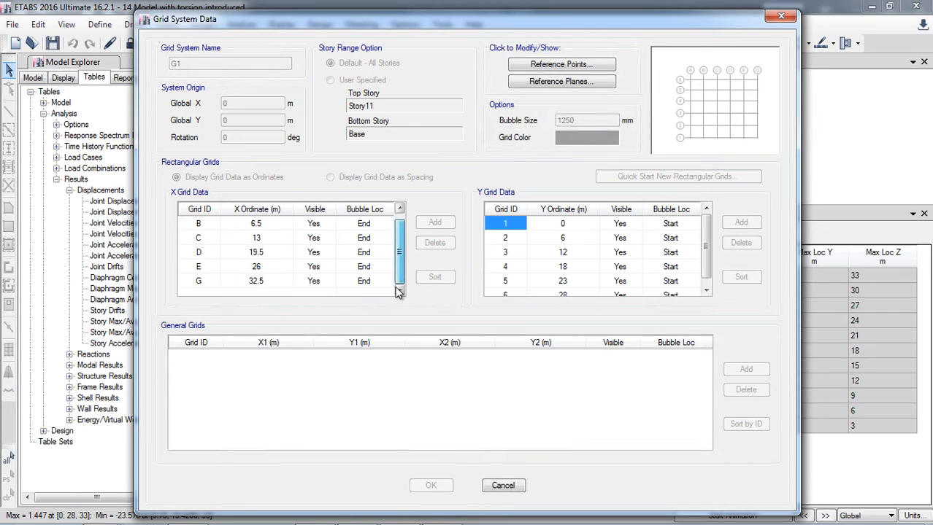
click(267, 282)
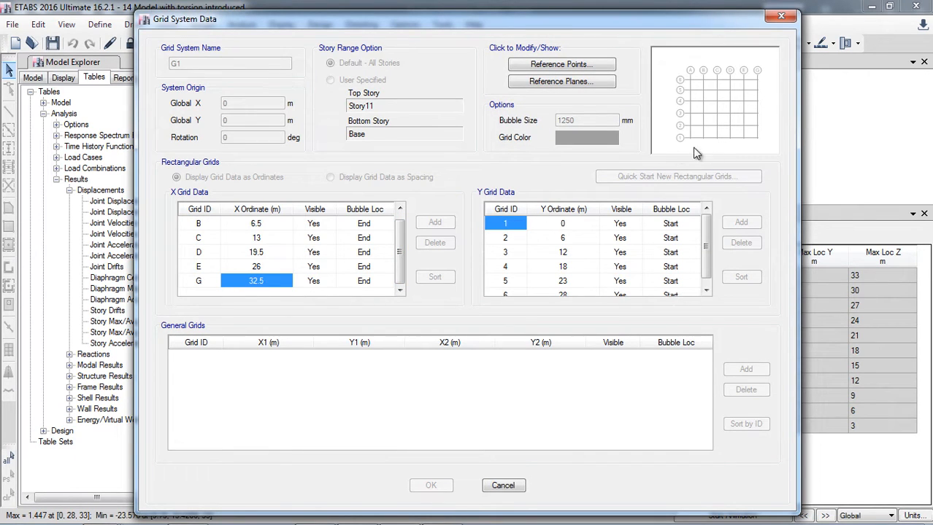
click(706, 290)
click(502, 486)
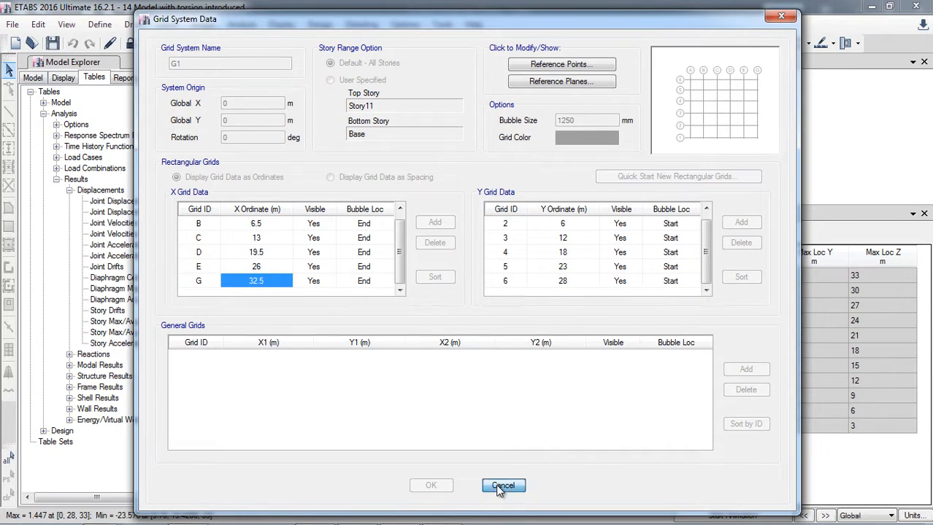
click(502, 430)
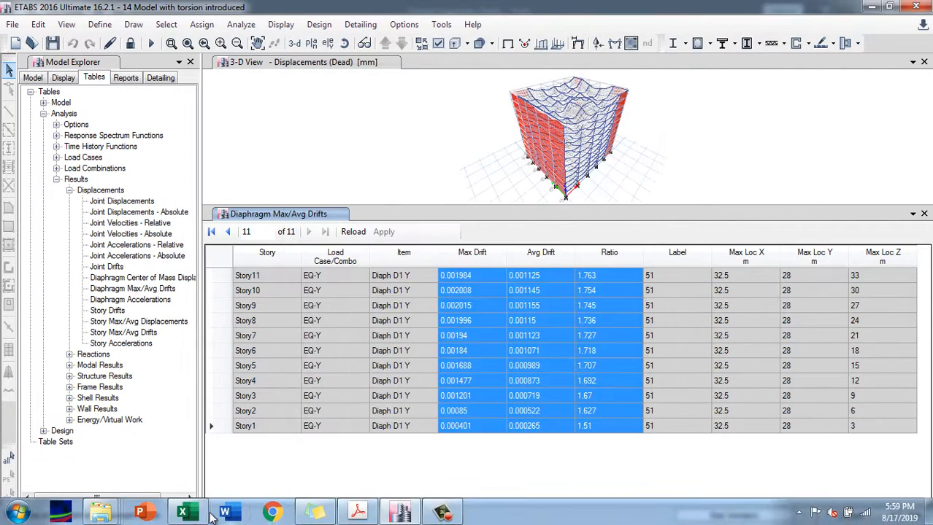
Step: Switch back to Excel's Torsion Irregularity Y sheet and examine the Story11 eccentricity percentage and absolute length formulas and the Max row
click(185, 520)
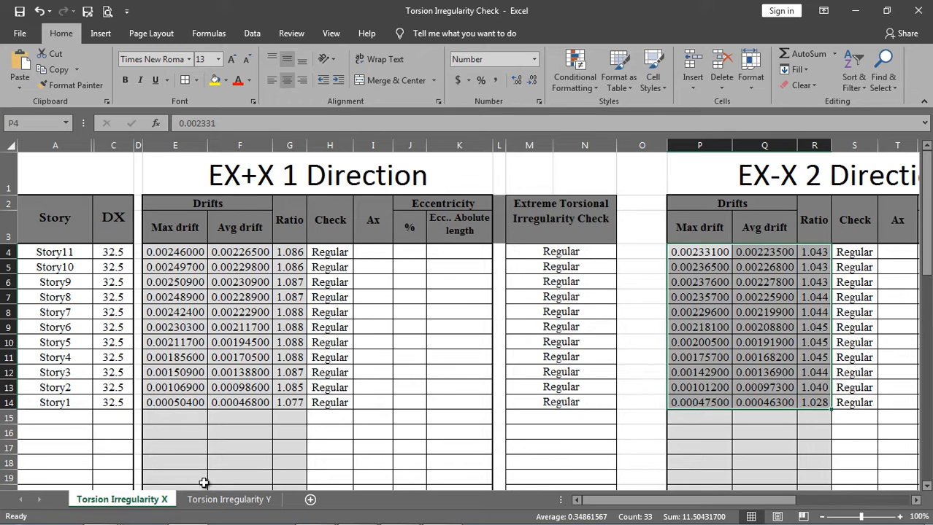
click(222, 499)
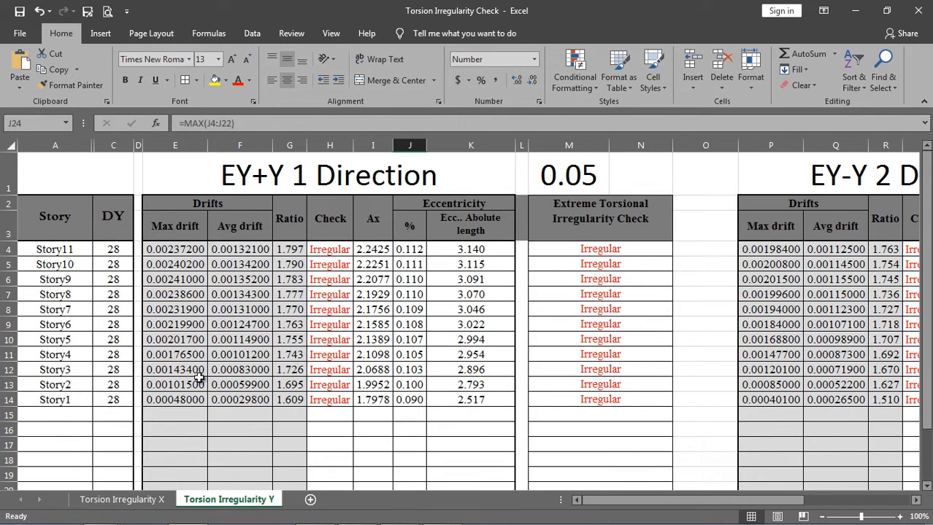
click(413, 251)
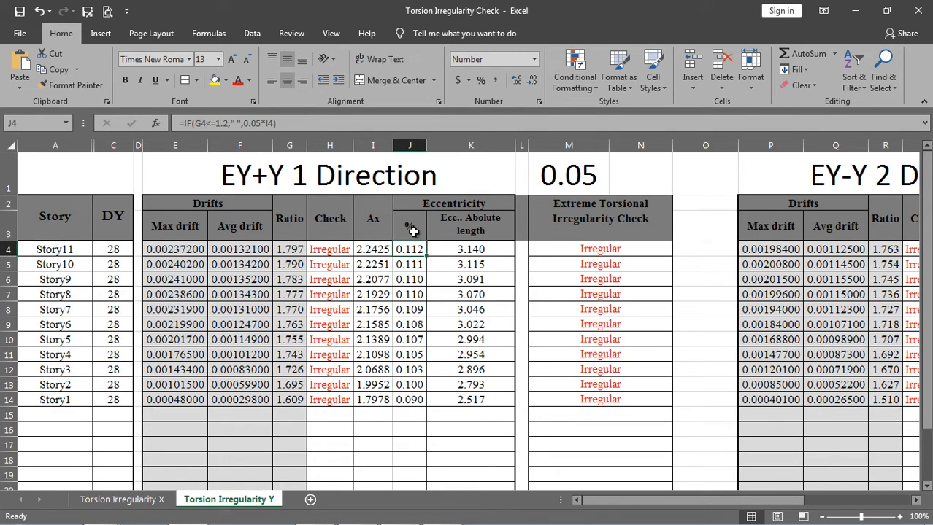
click(472, 251)
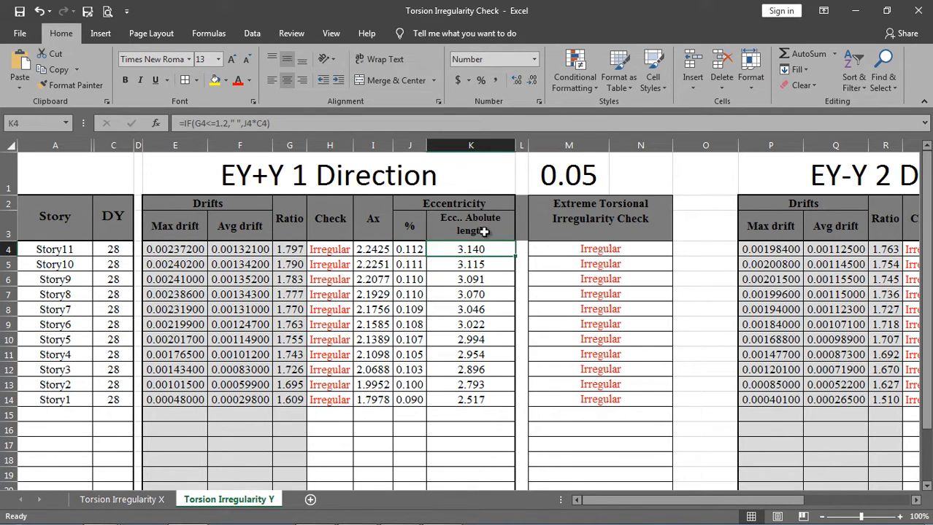
double_click(461, 250)
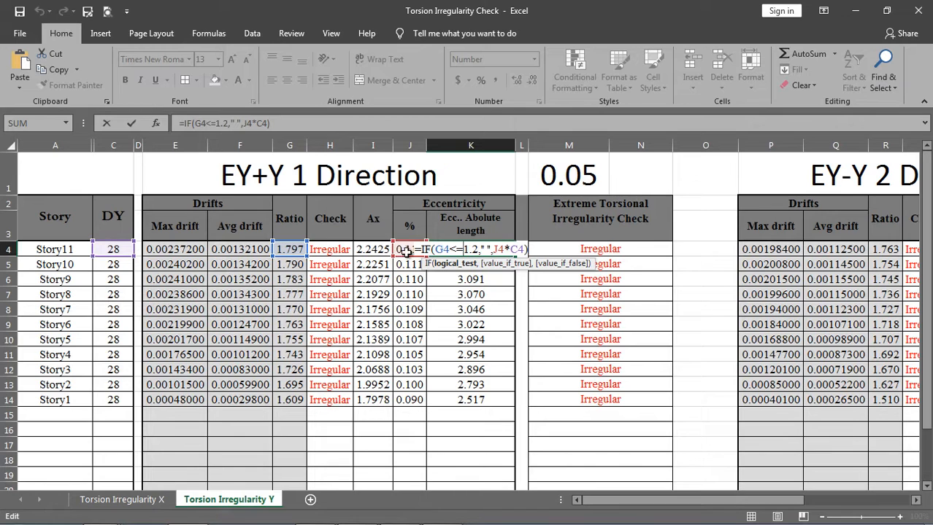
key(ctrl+Return)
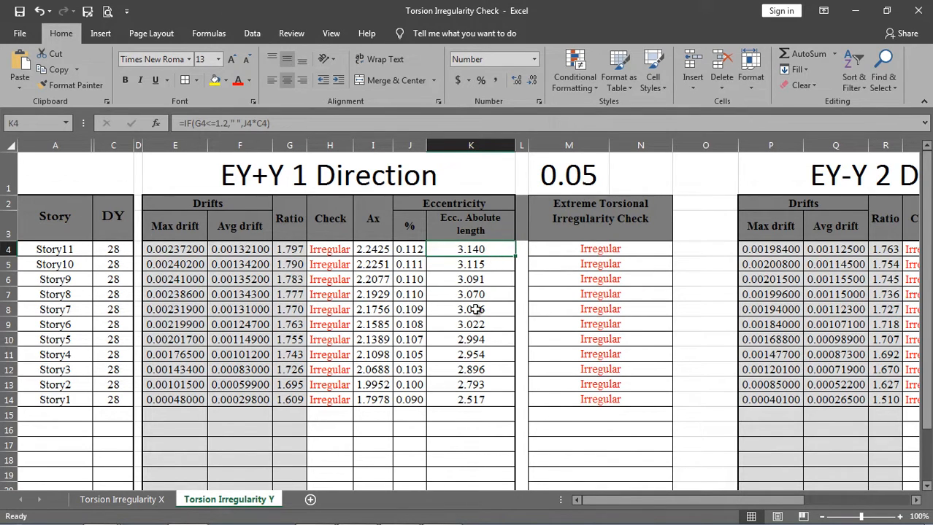
scroll(455, 426, down, 1)
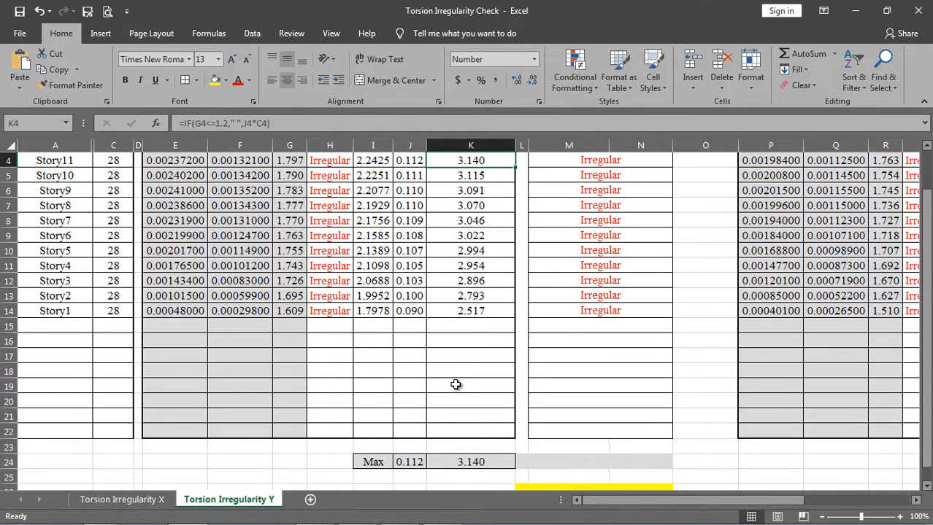
Step: Switch to ETABS and unlock the model, accepting deletion of the analysis results
click(401, 513)
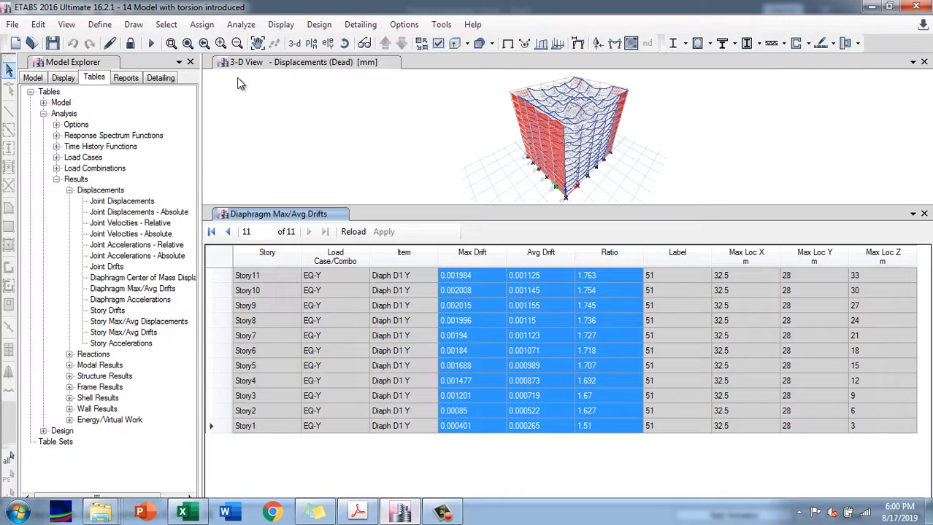
click(132, 44)
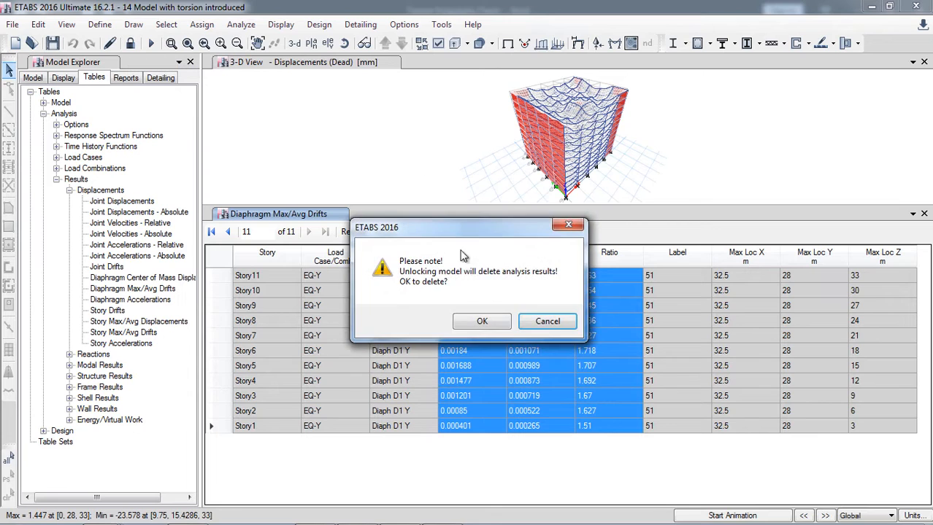
click(476, 322)
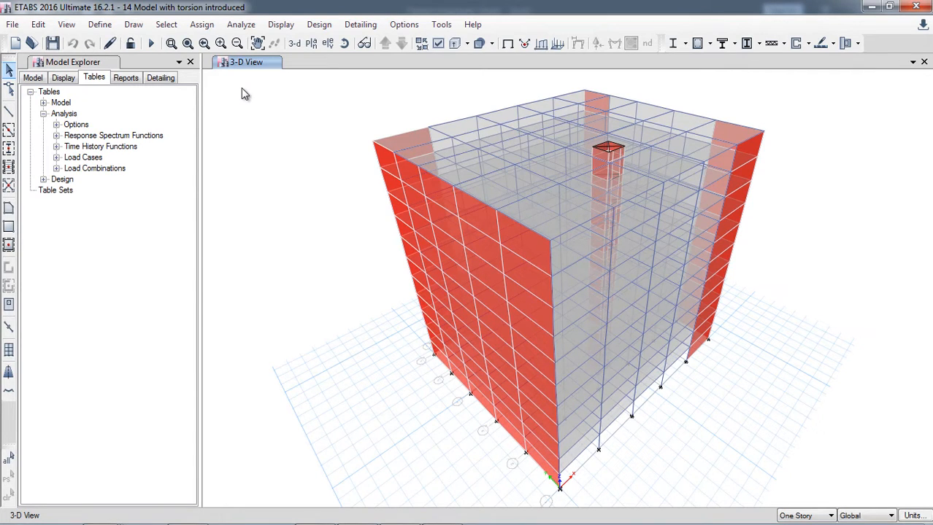
Step: Open the load pattern definitions and bring up the UBC 97 seismic settings of the EQ+Y pattern
click(39, 24)
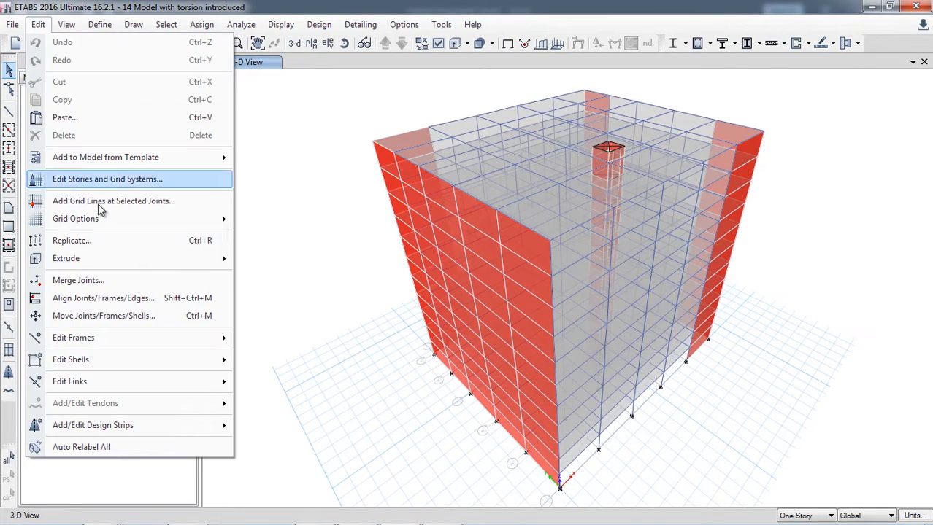
click(115, 7)
click(101, 24)
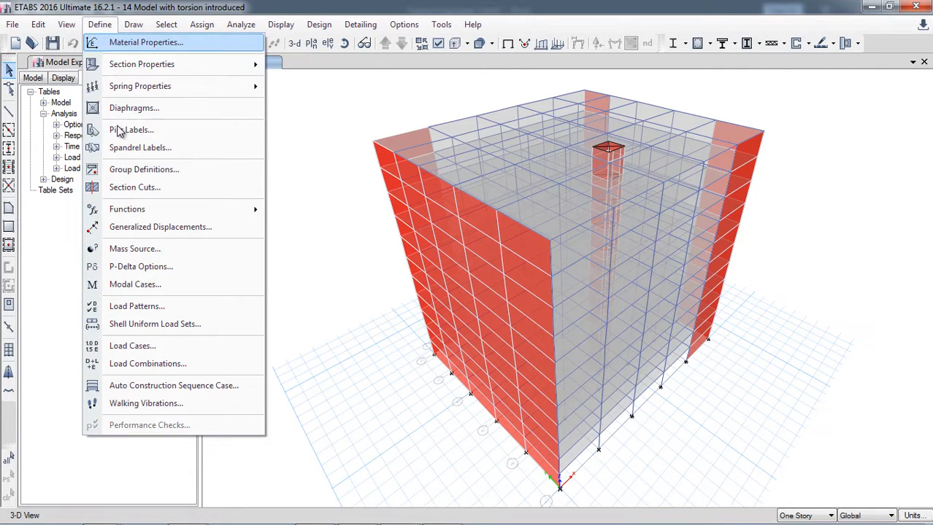
click(150, 307)
click(243, 276)
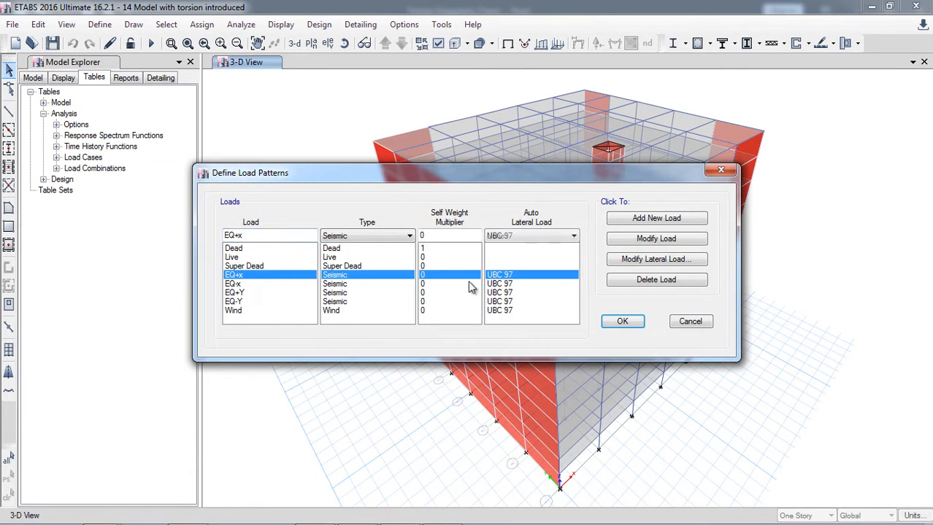
click(639, 263)
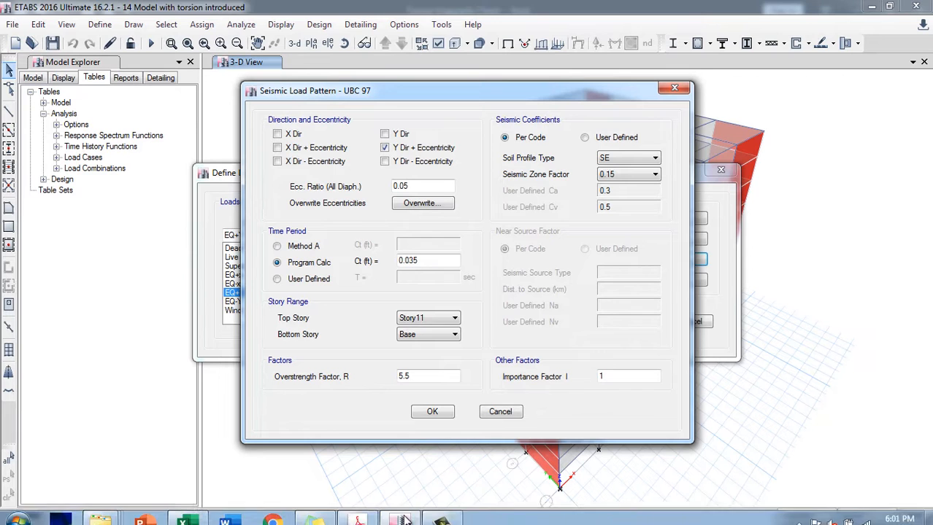
Step: Switch to Excel and copy the Max eccentricity percentage of the EY+Y direction from the Torsion Irregularity Y sheet
mouse_move(305, 520)
click(188, 515)
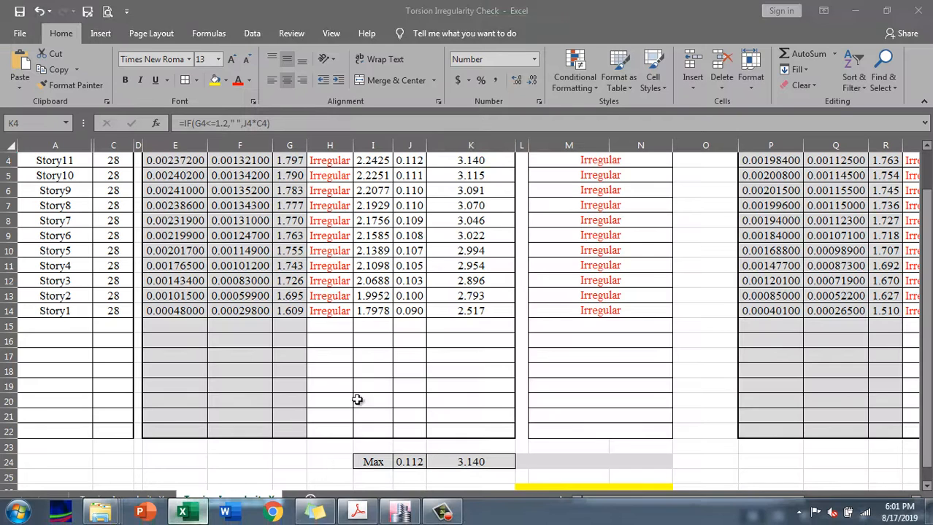
scroll(379, 387, down, 1)
click(411, 419)
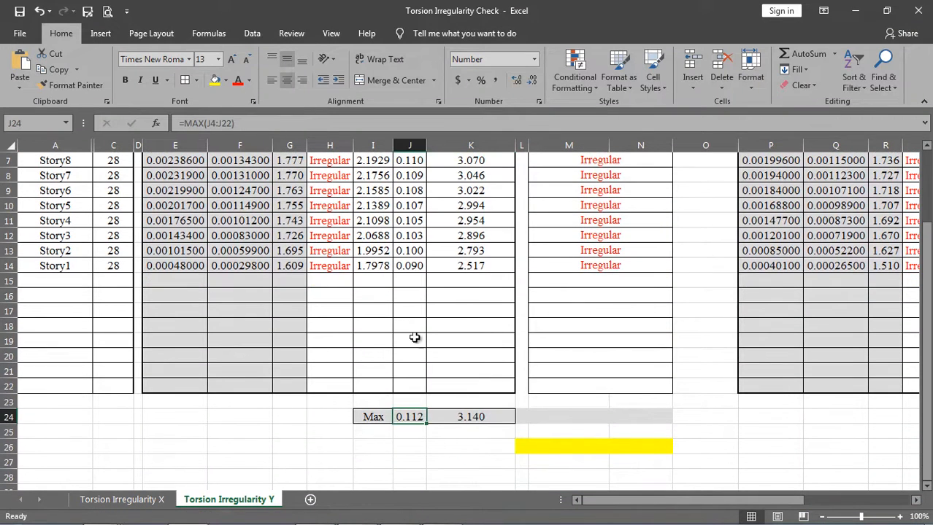
scroll(412, 335, up, 2)
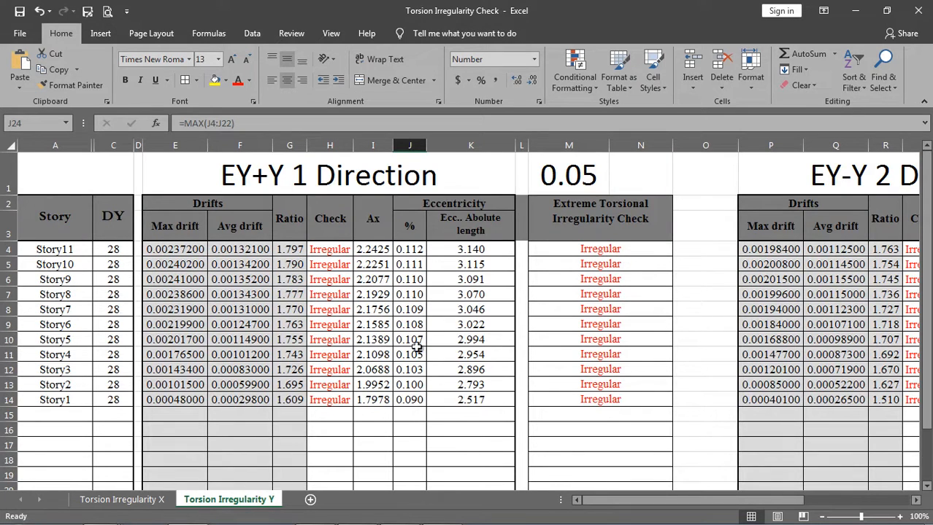
scroll(411, 411, down, 2)
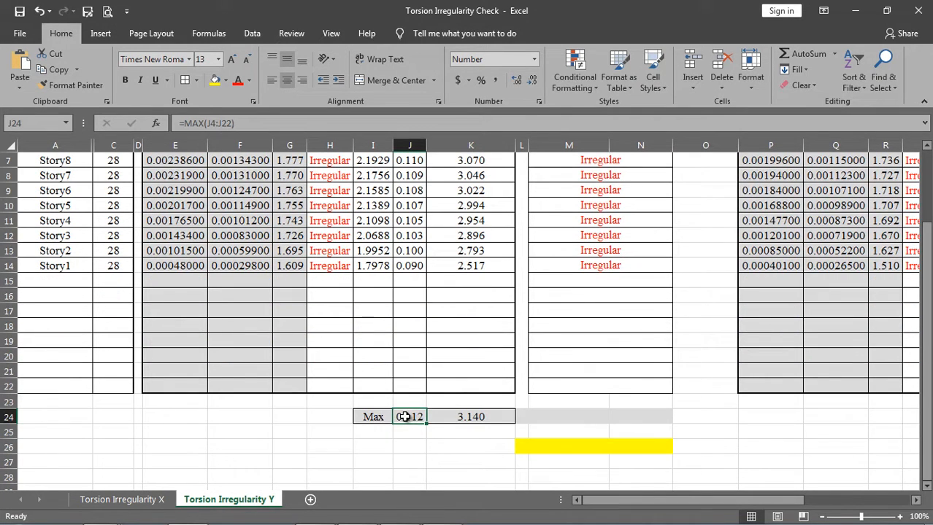
right_click(407, 417)
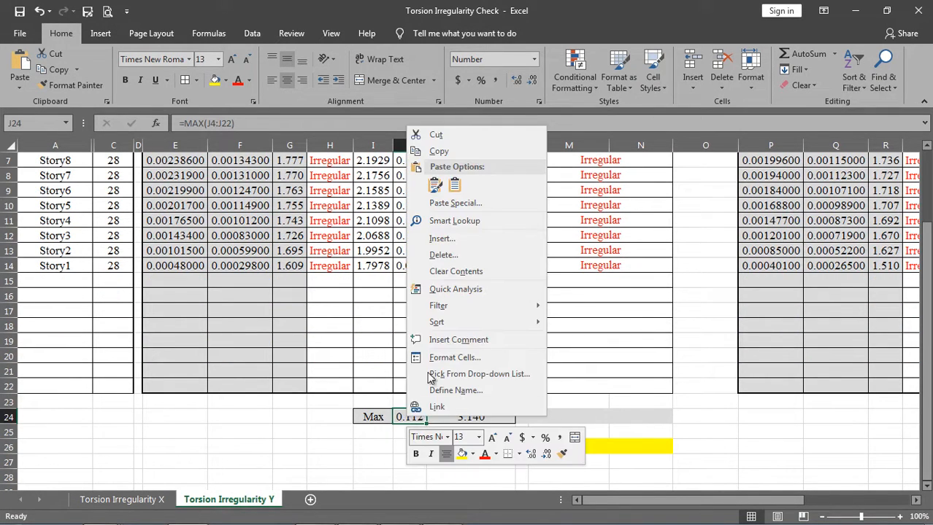
click(447, 150)
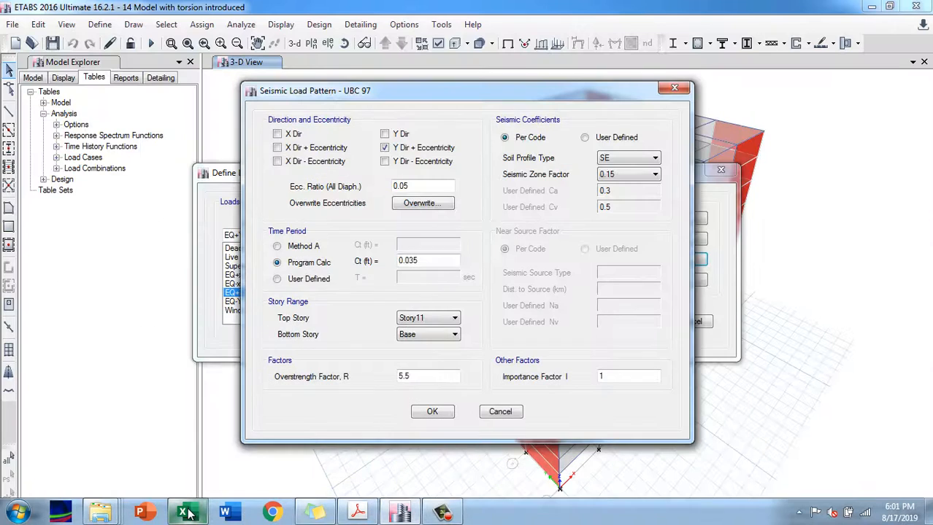
Step: Set the eccentricity ratio for all diaphragms of the EQ+Y pattern in ETABS to 0.112
double_click(413, 186)
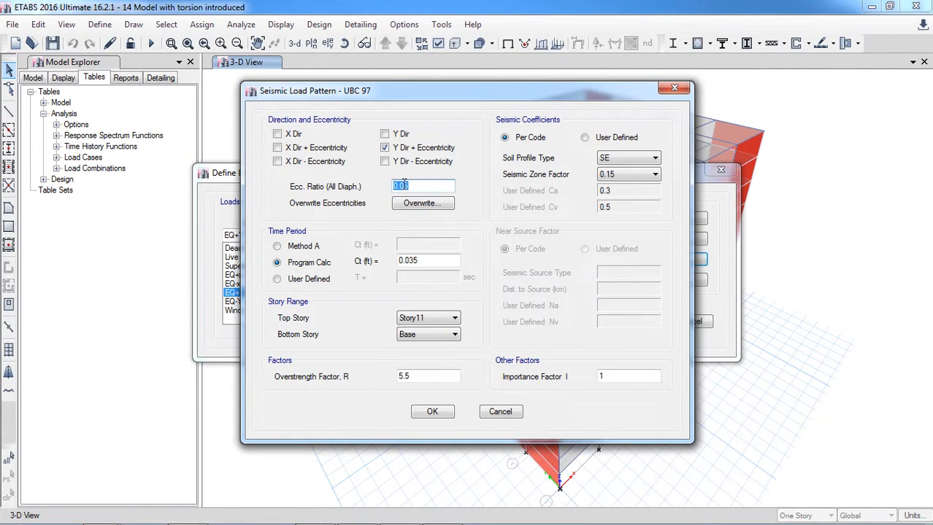
right_click(404, 185)
click(394, 300)
Step: Copy Story11's absolute eccentricity length for EY+Y from the Excel sheet and return to the ETABS seismic settings
mouse_move(401, 513)
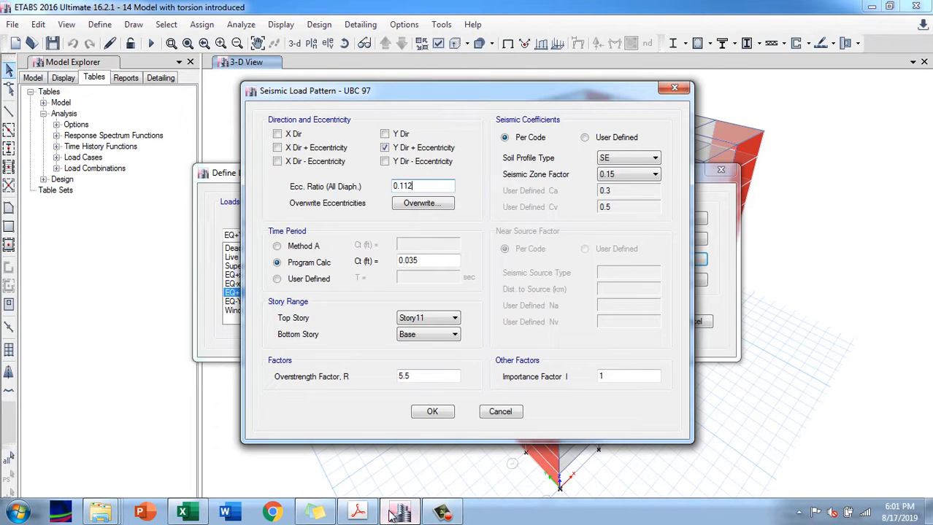
click(188, 514)
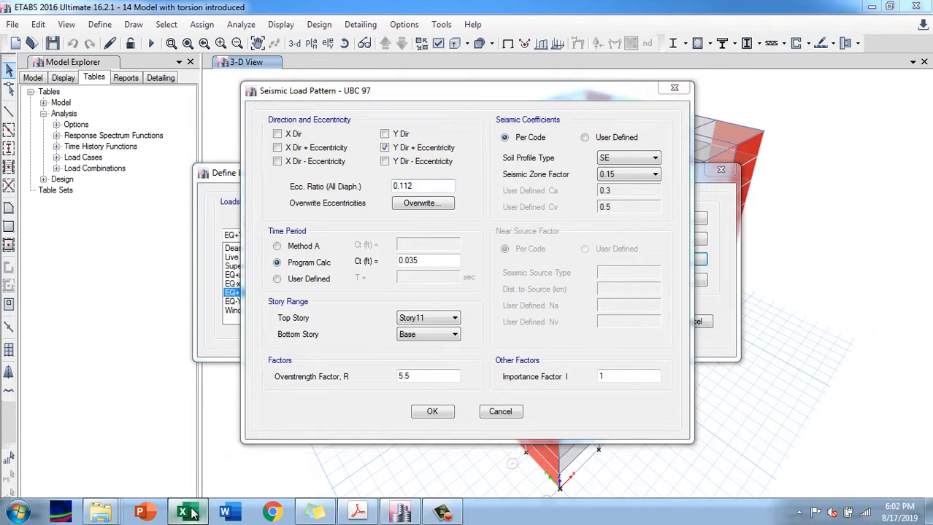
scroll(481, 310, up, 2)
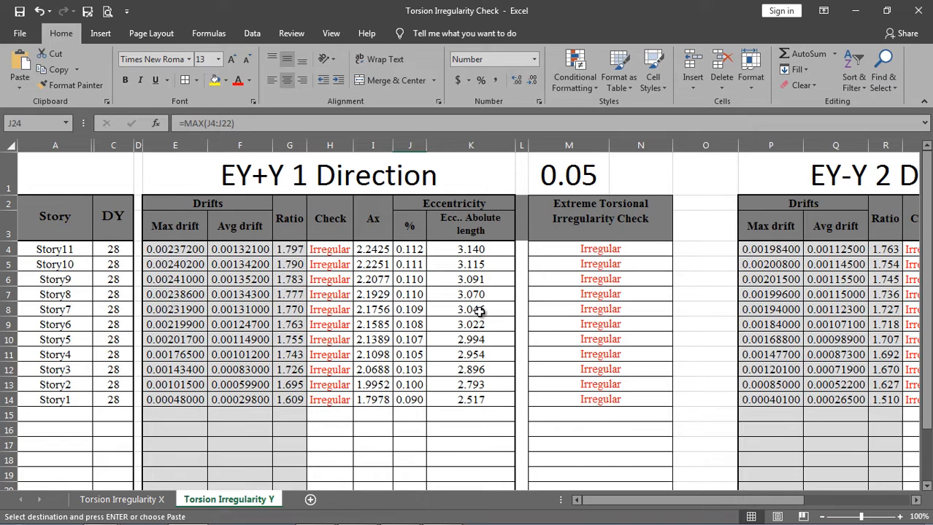
right_click(483, 248)
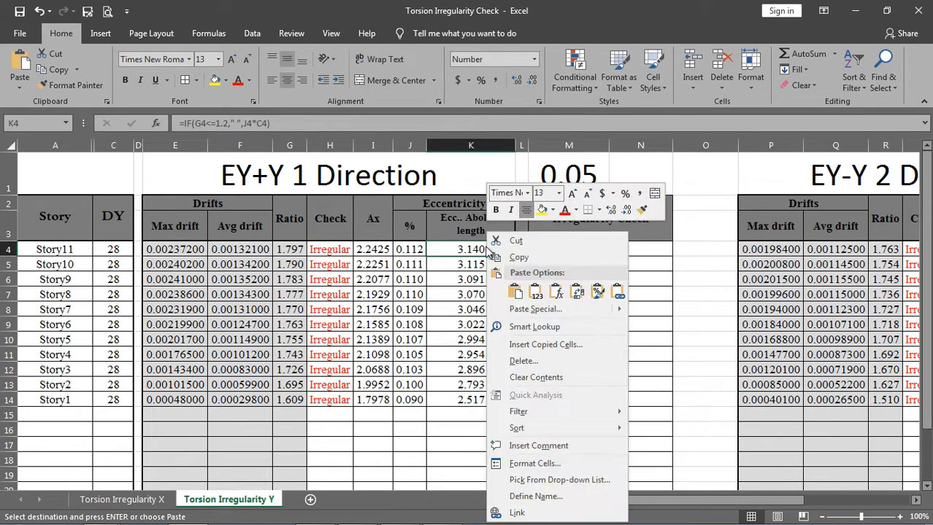
click(520, 257)
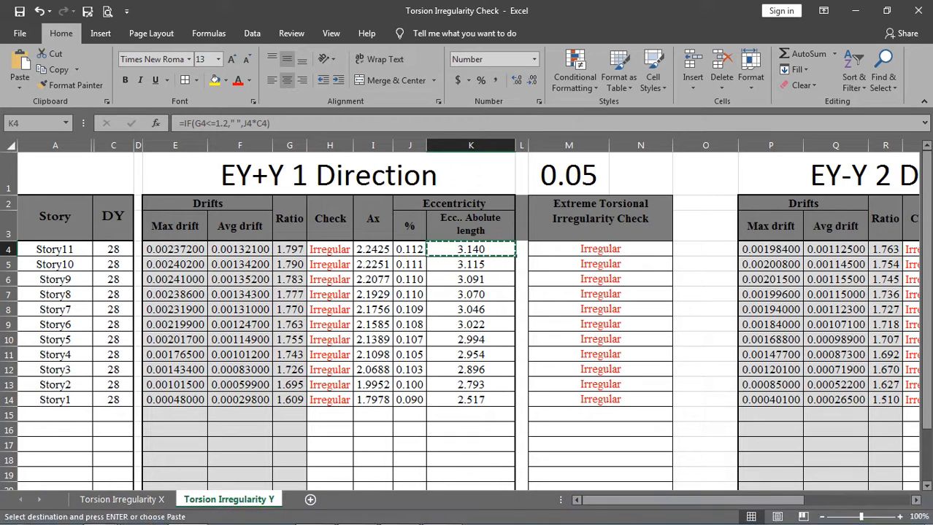
mouse_move(394, 514)
click(397, 470)
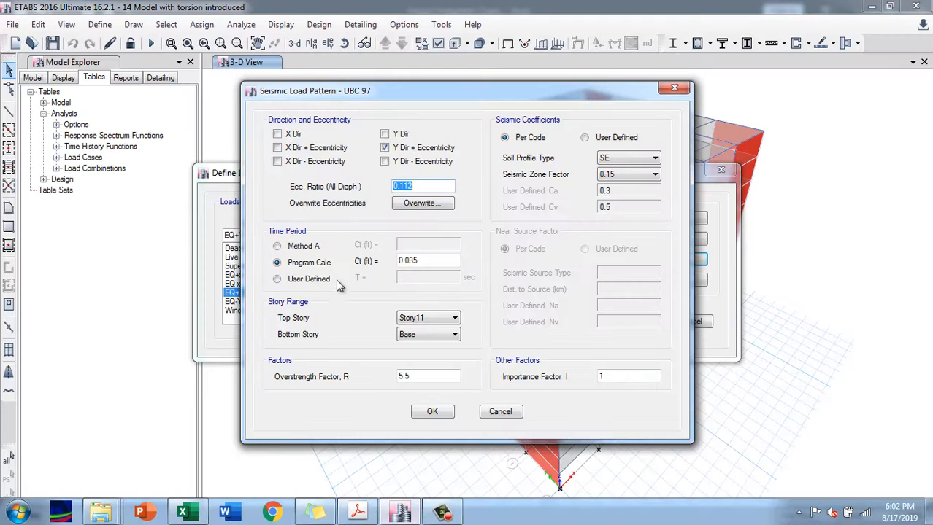
Step: Add an eccentricity overwrite of 3.140 m for diaphragm D1 at Story11
click(420, 205)
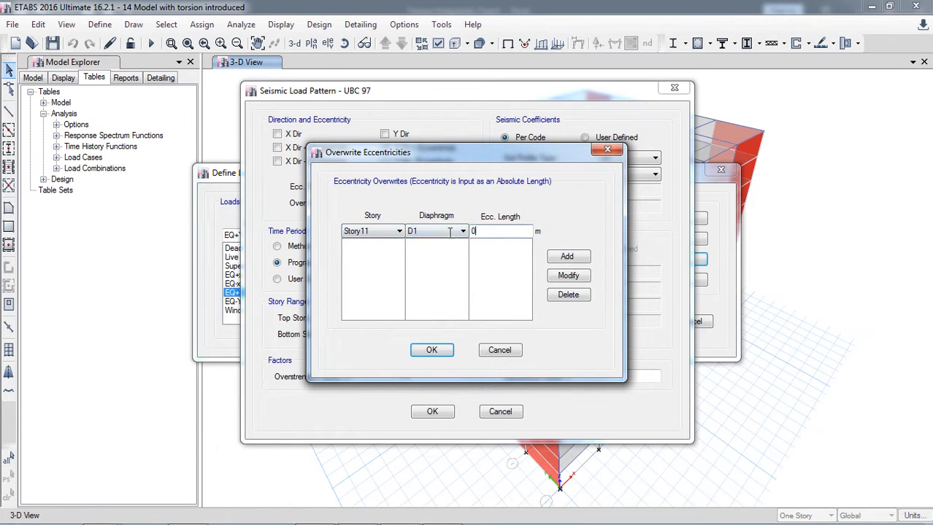
text(3.14)
click(564, 260)
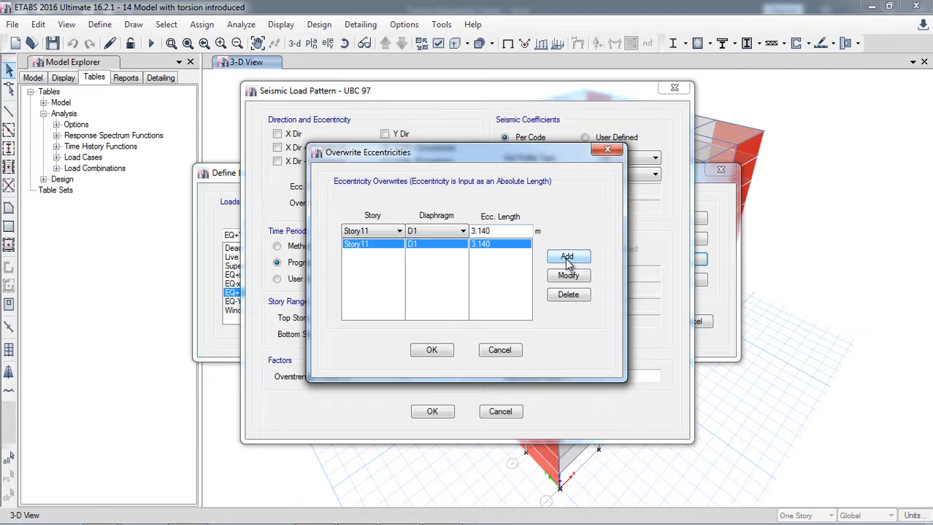
Step: Choose Story10 for another overwrite, consult the absolute lengths in Excel, and cancel the eccentricity overwrites
click(370, 232)
click(367, 251)
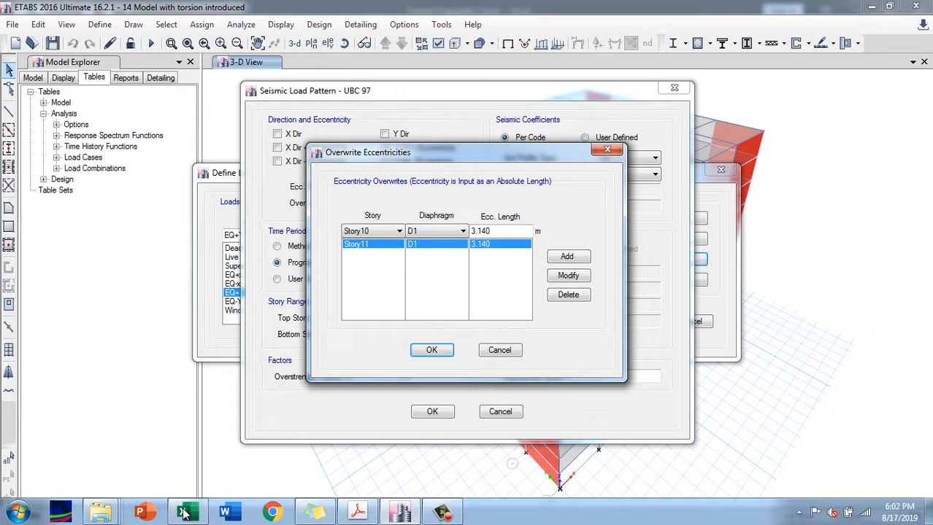
click(185, 514)
key(ctrl+c)
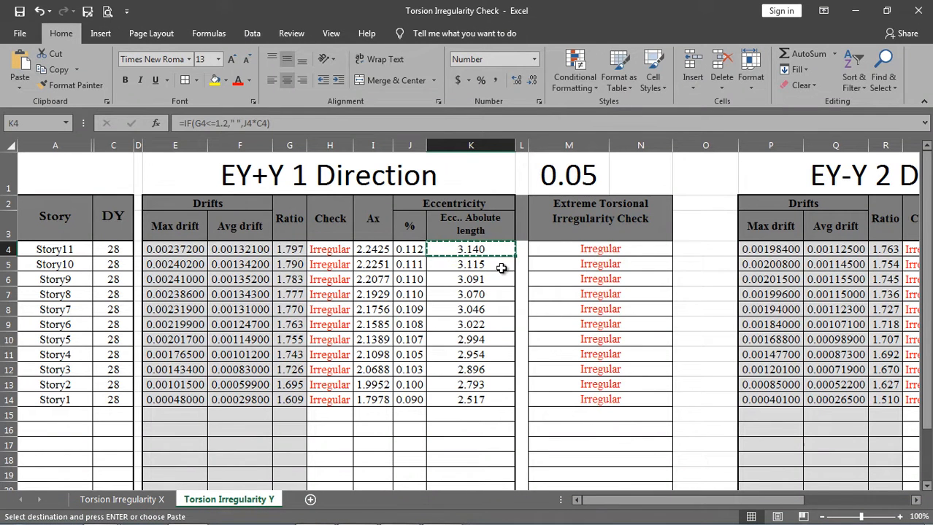
click(401, 519)
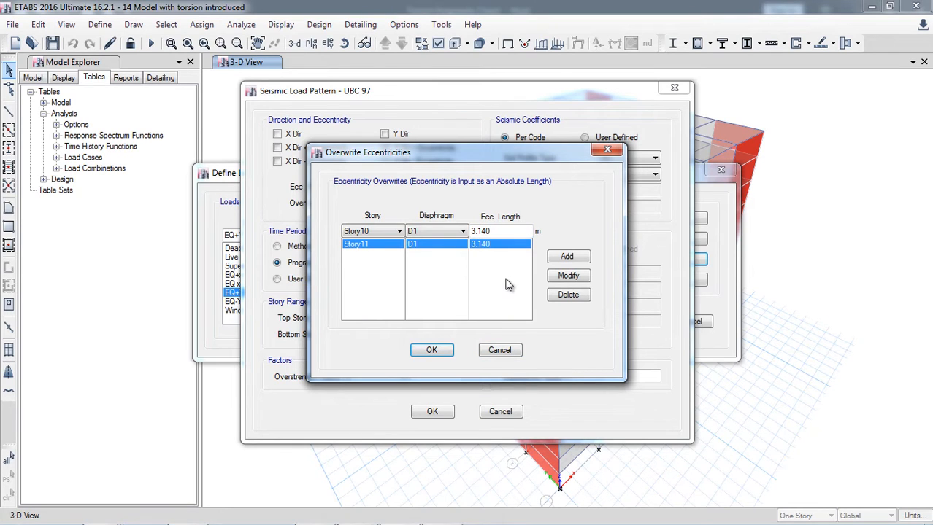
click(499, 349)
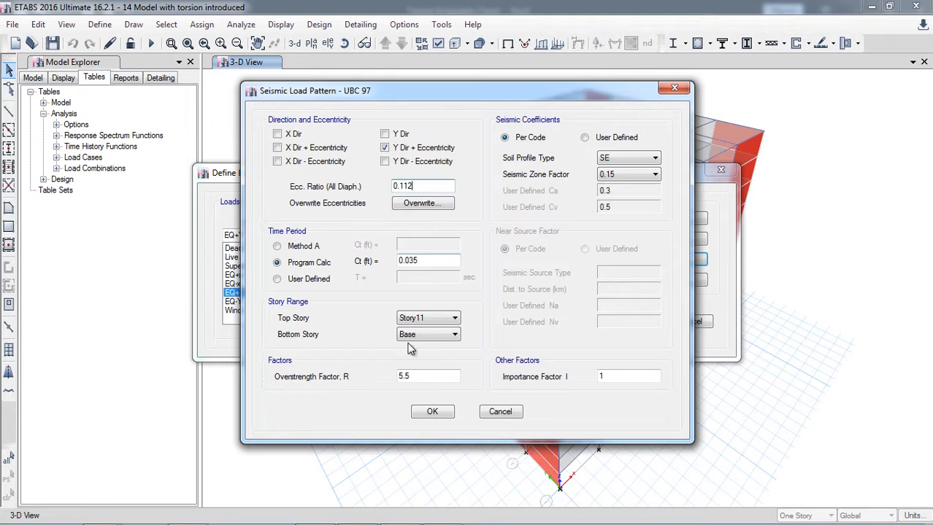
Step: Accept the EQ+Y seismic settings and compare the Max eccentricities of both Y directions on Excel's Torsion Irregularity Y sheet
click(431, 411)
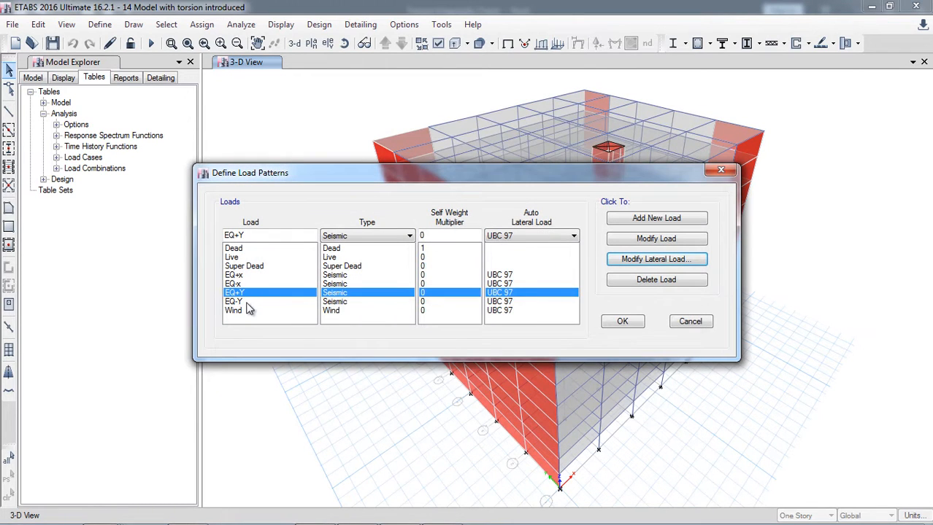
click(184, 513)
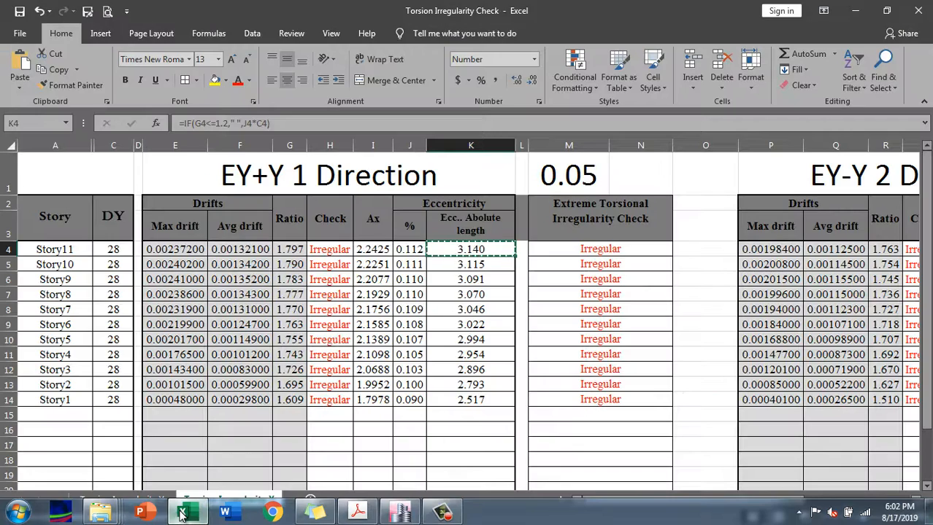
drag(699, 502, 809, 504)
scroll(743, 392, down, 4)
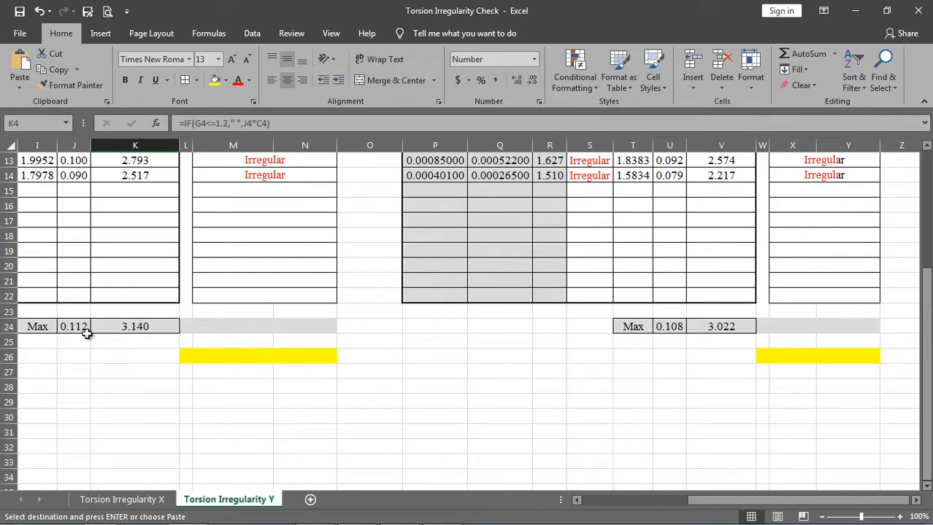
Step: Return to ETABS, set the EQ-Y pattern's eccentricity ratio to 0.112, and accept its seismic settings
click(400, 516)
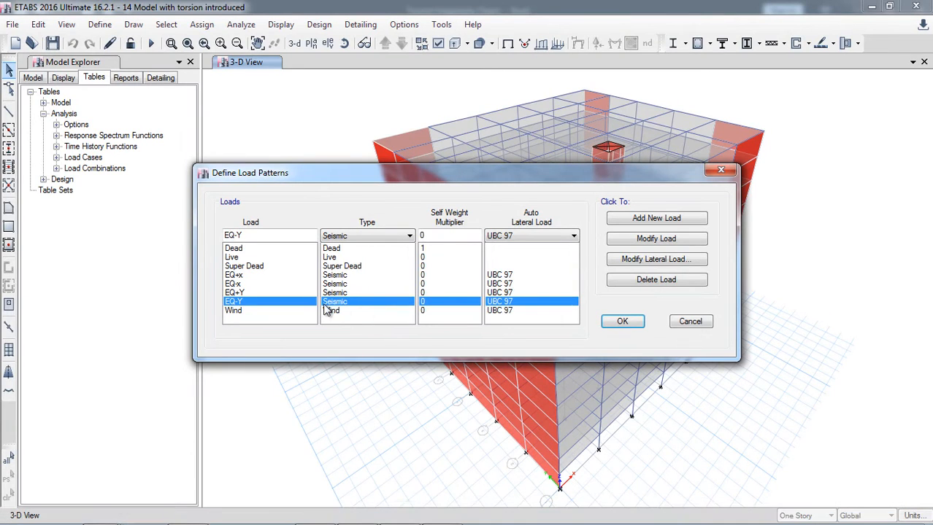
click(623, 267)
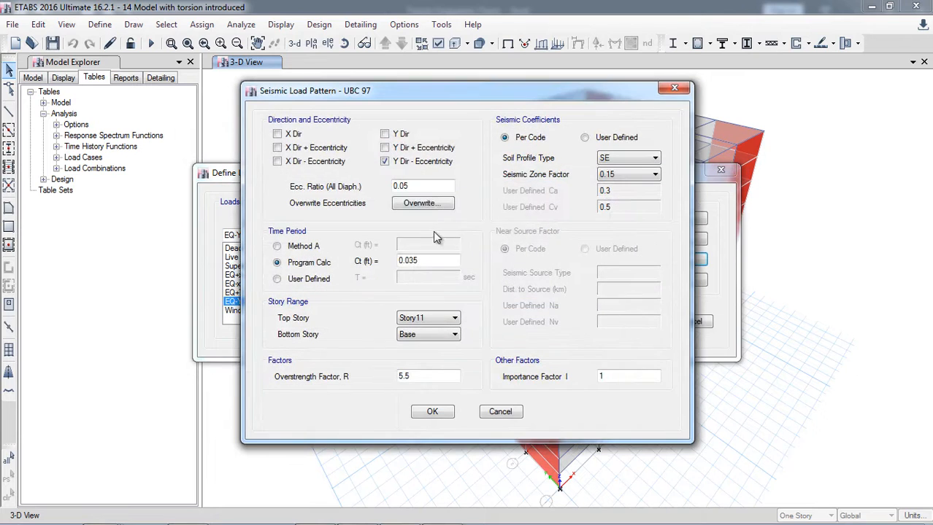
drag(422, 182, 363, 187)
click(430, 260)
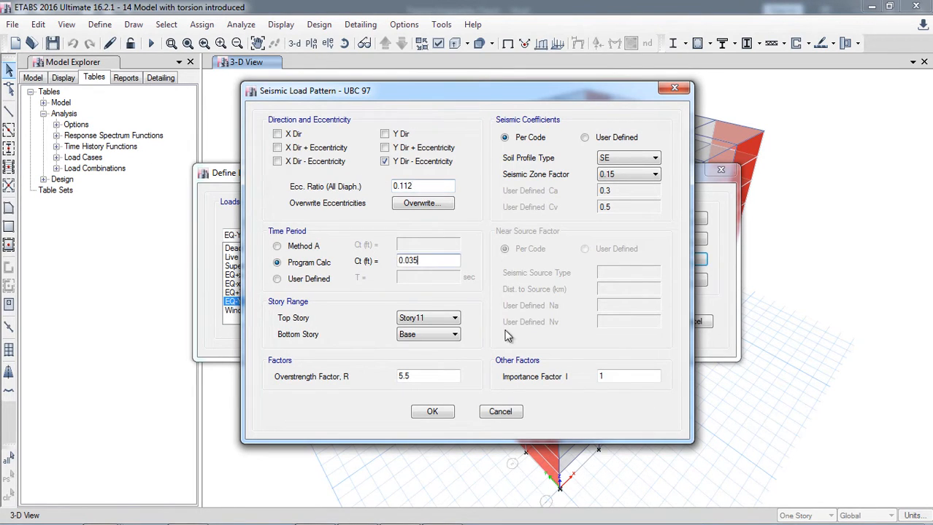
click(429, 378)
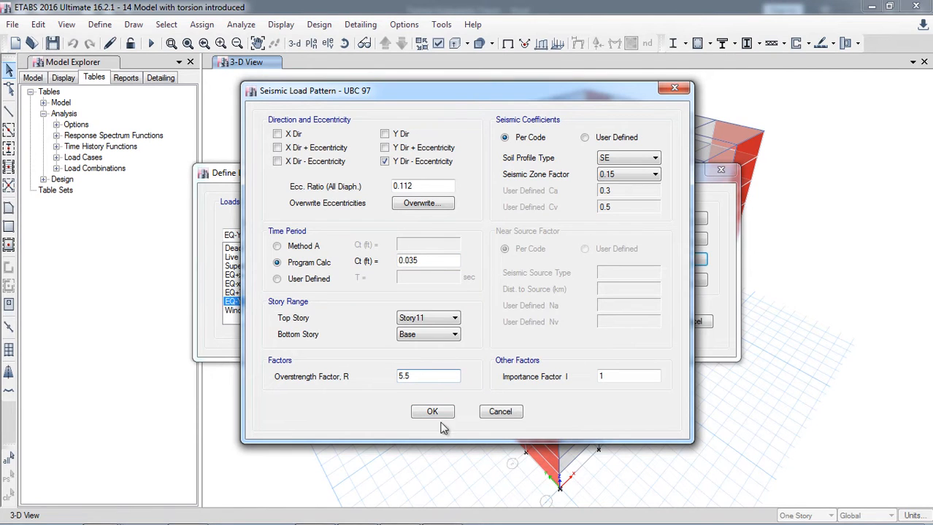
click(420, 413)
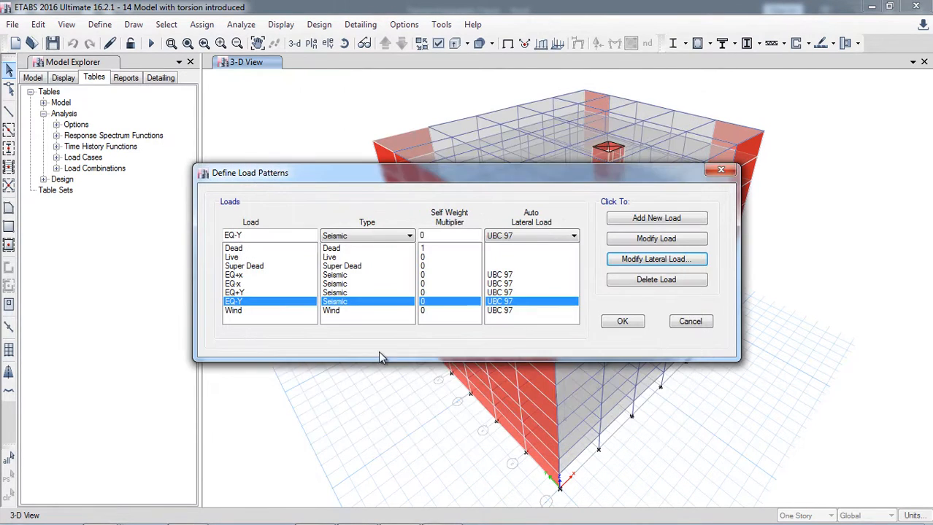
Step: Accept the load pattern definitions and run the analysis
click(619, 320)
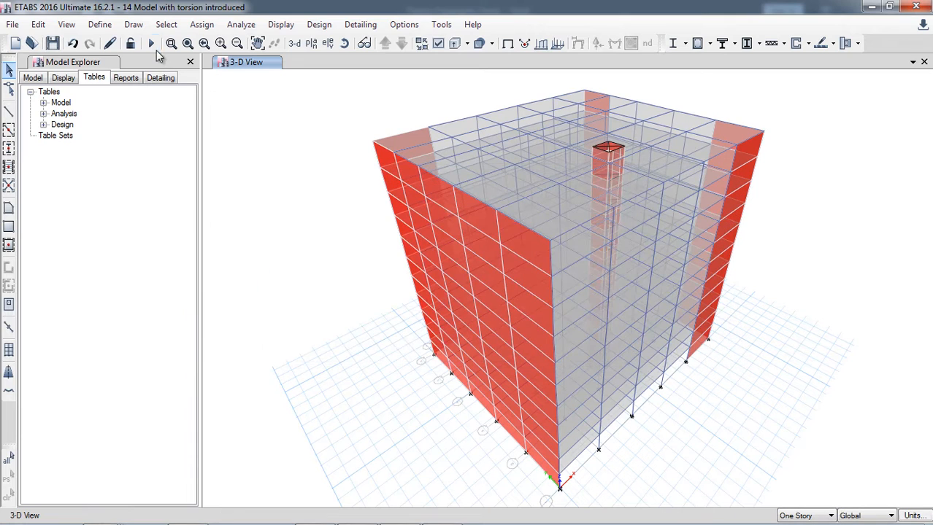
click(151, 44)
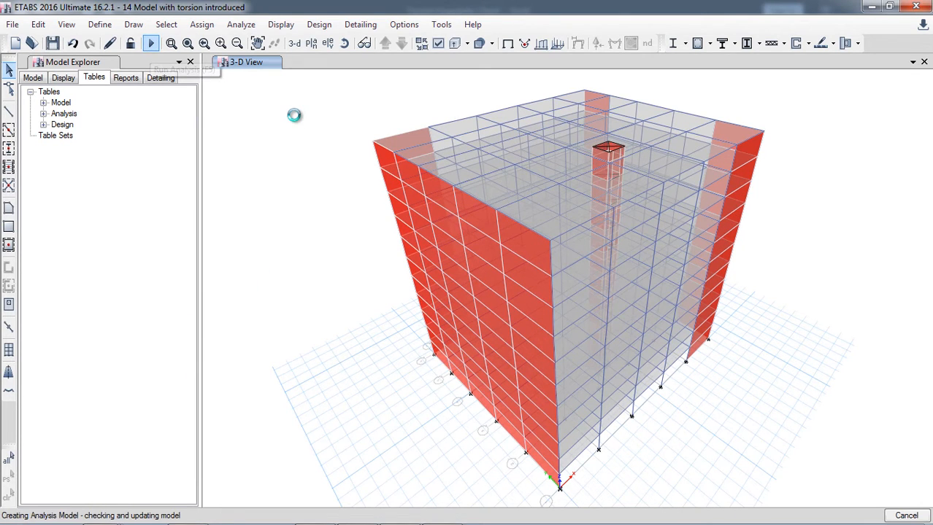